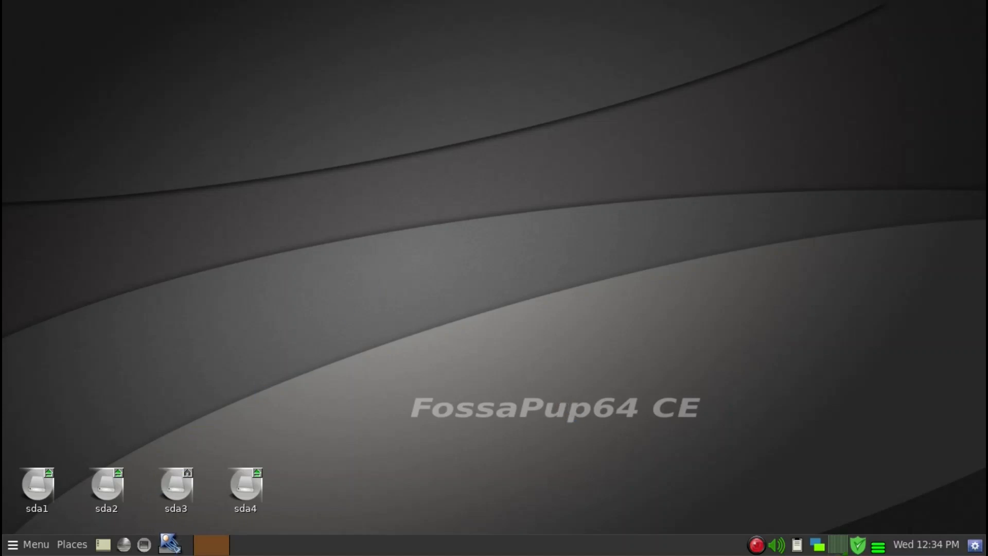
Review the application launcher list in utube.txt on the first workspace, and return to the second workspace
click(170, 548)
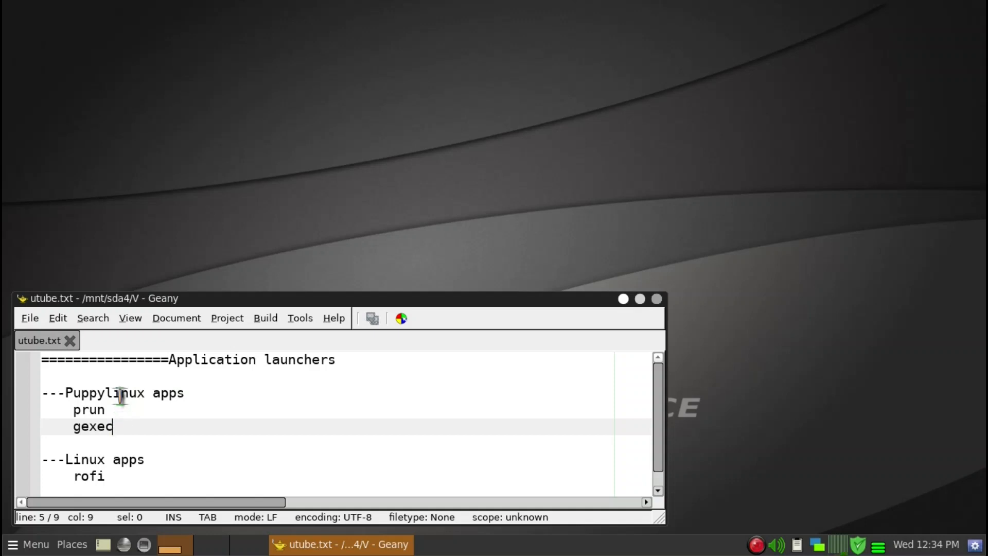
click(113, 475)
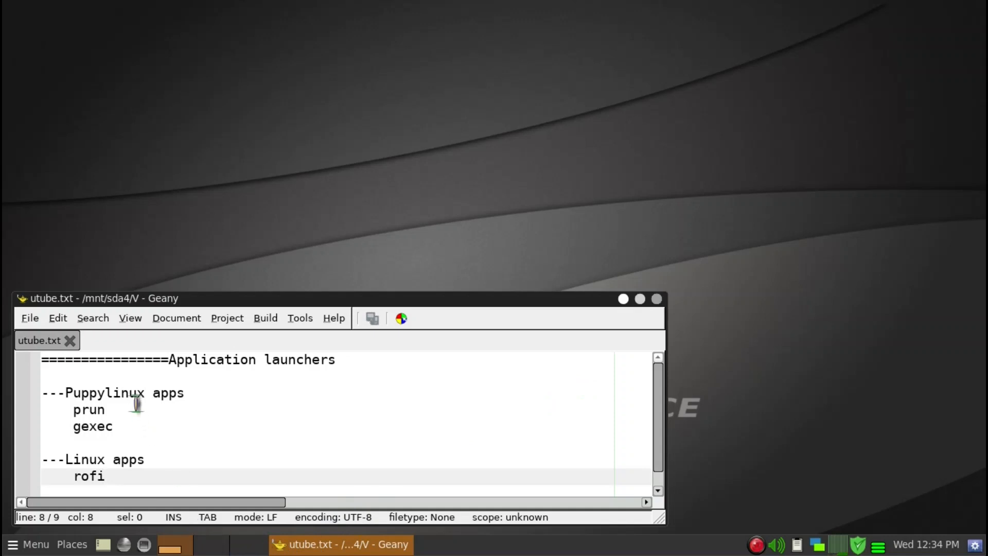
click(215, 546)
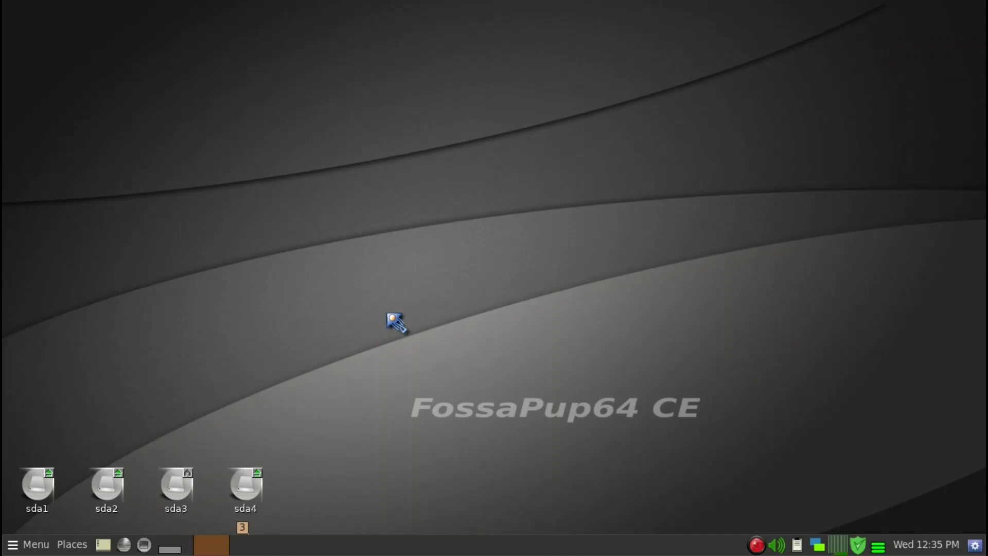
Browse the desktop application menu's categories, including Utility, Setup, Desktop, Network, Internet and Document, and close it
right_click(355, 274)
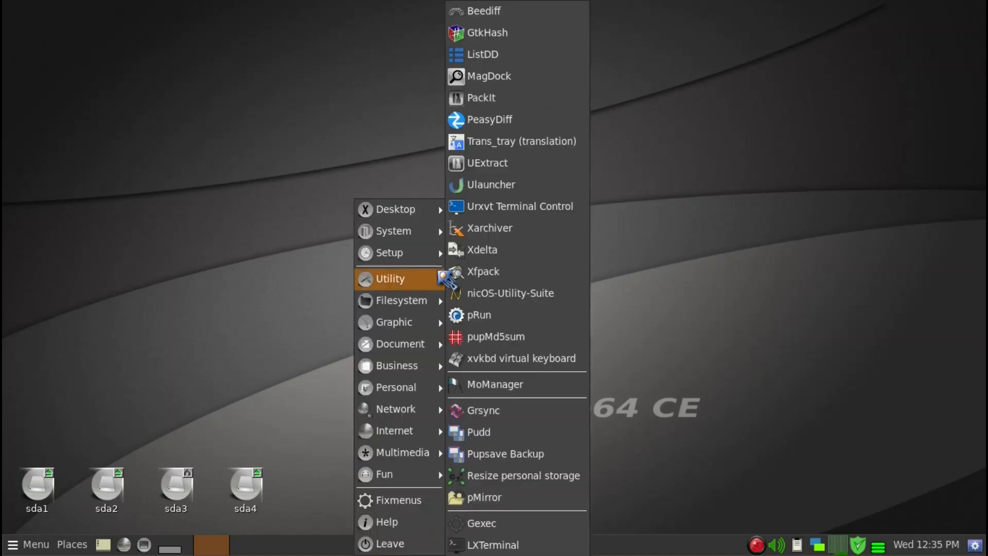
mouse_move(412, 226)
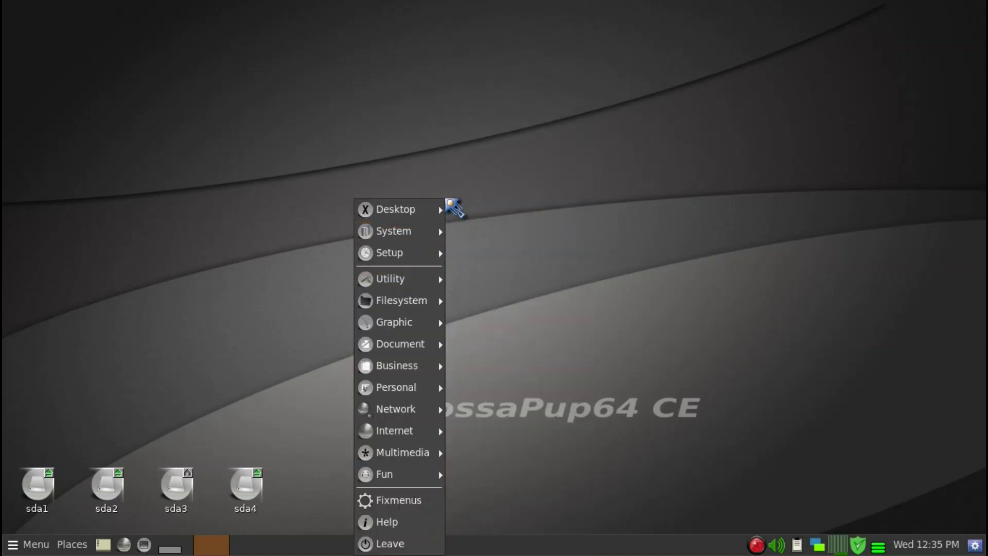
mouse_move(441, 209)
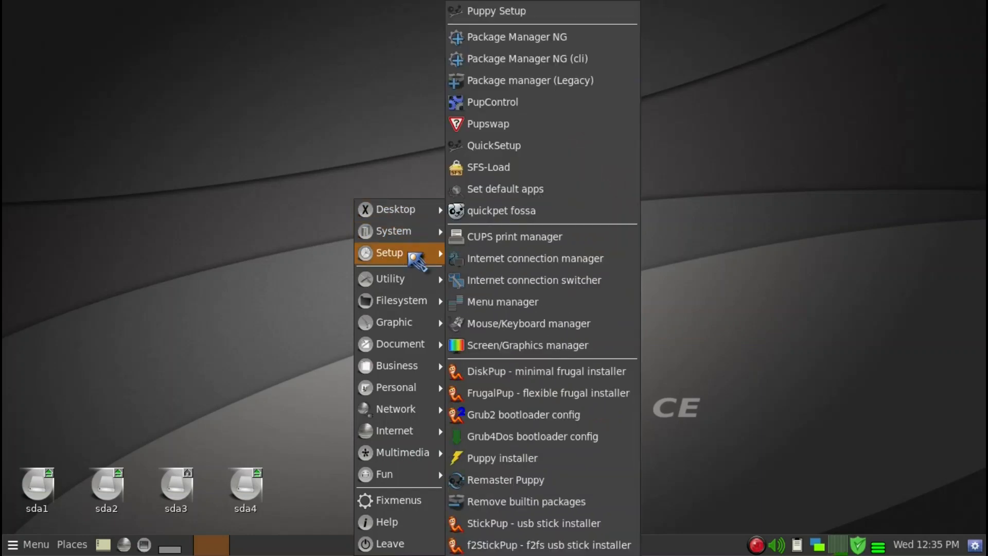
mouse_move(417, 278)
mouse_move(412, 259)
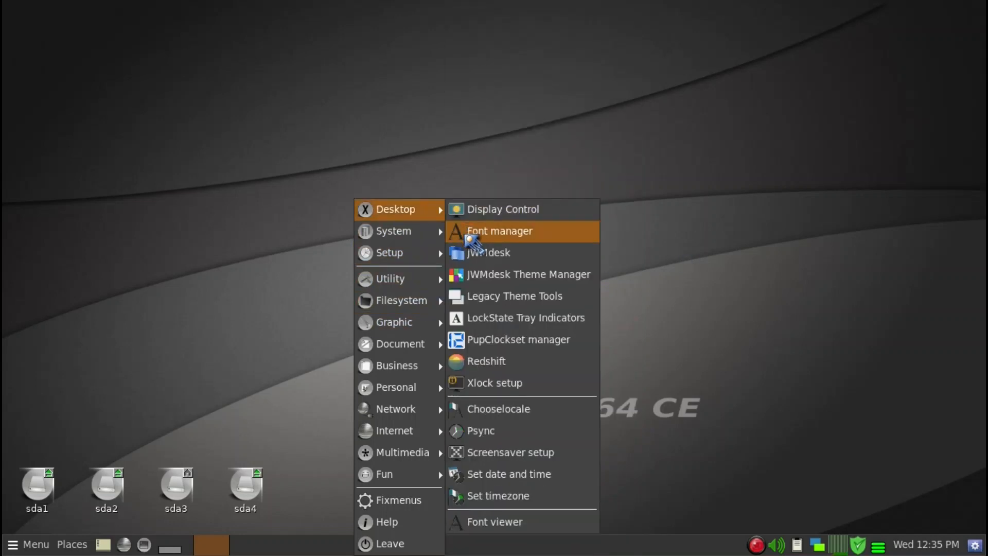
mouse_move(381, 406)
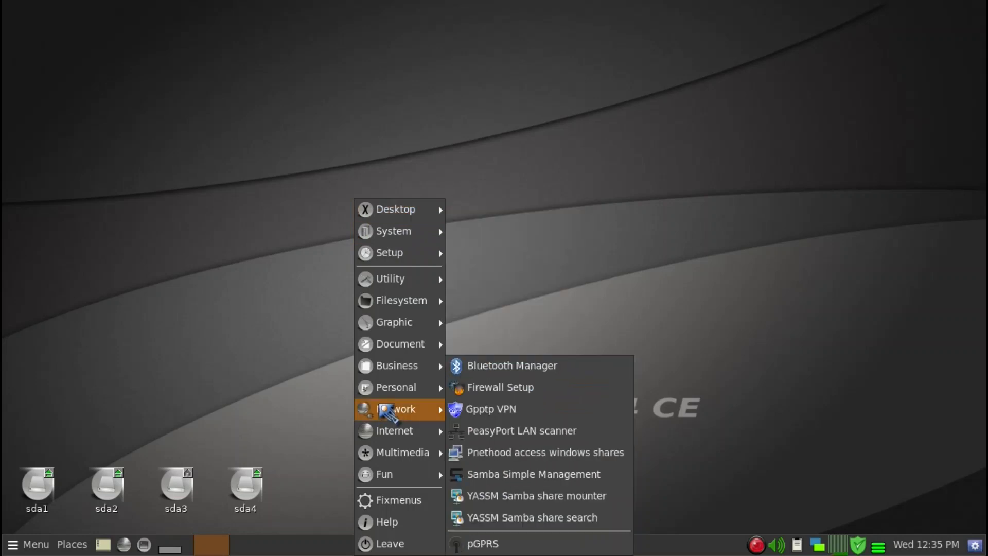
mouse_move(392, 432)
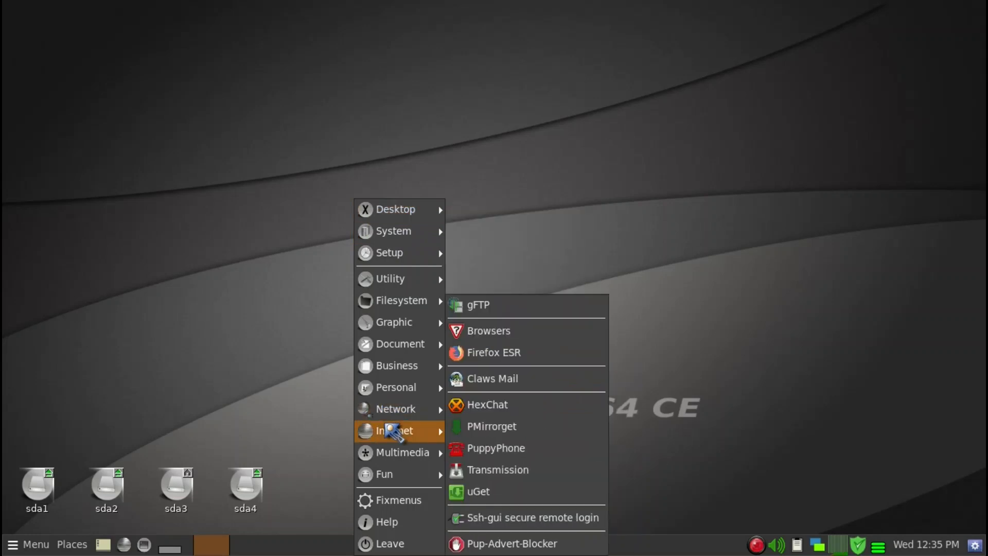
mouse_move(396, 344)
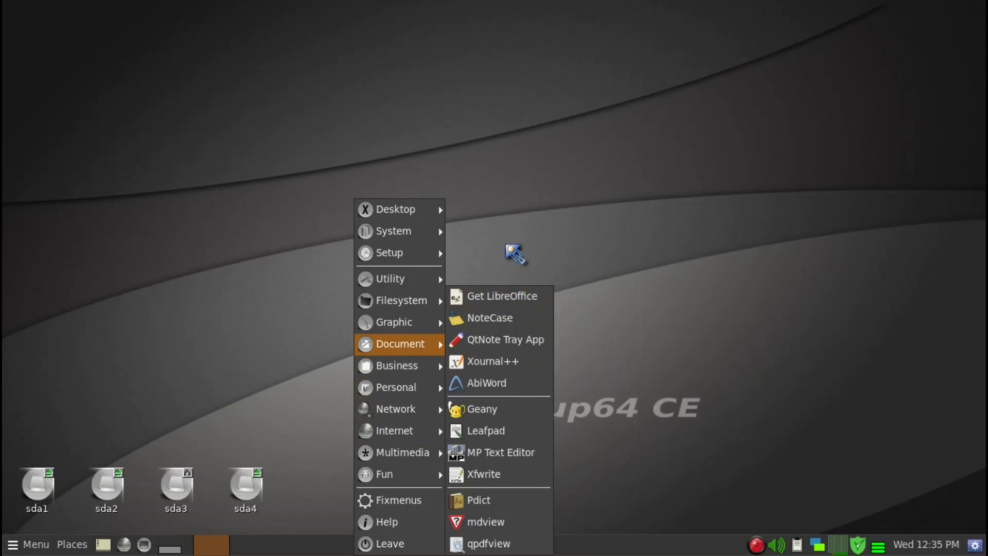
click(508, 244)
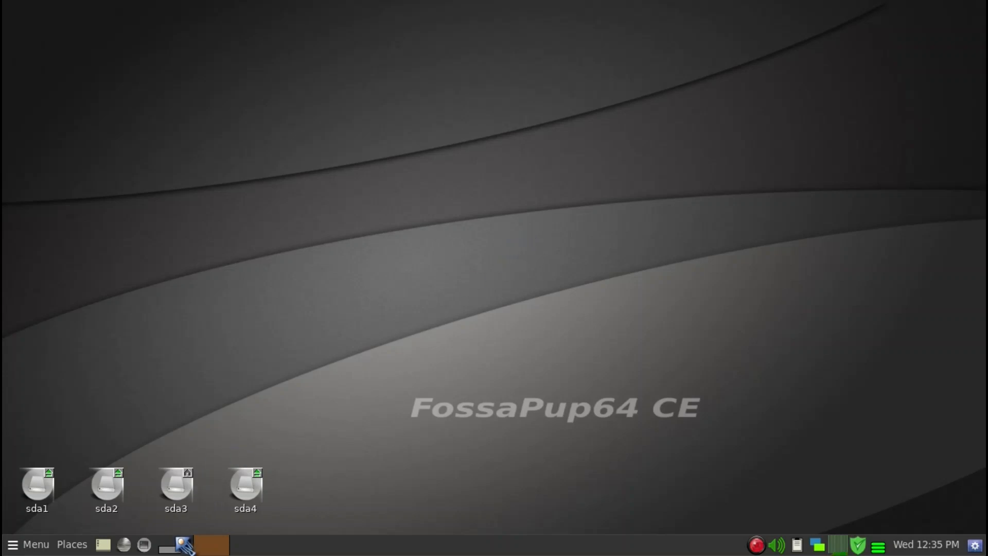
Launch the package manager from a terminal with the ppm command, and close the package manager window
click(150, 549)
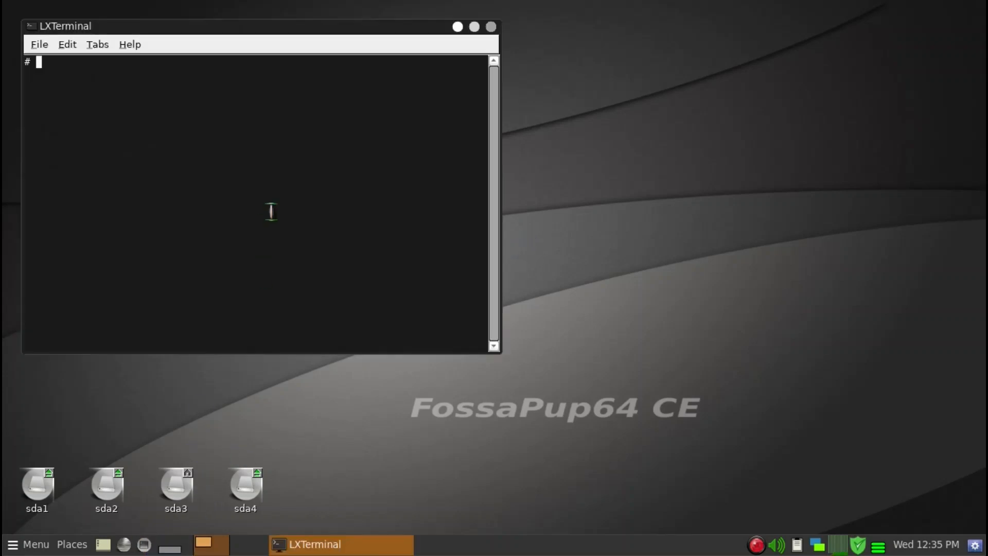
drag(325, 27, 496, 100)
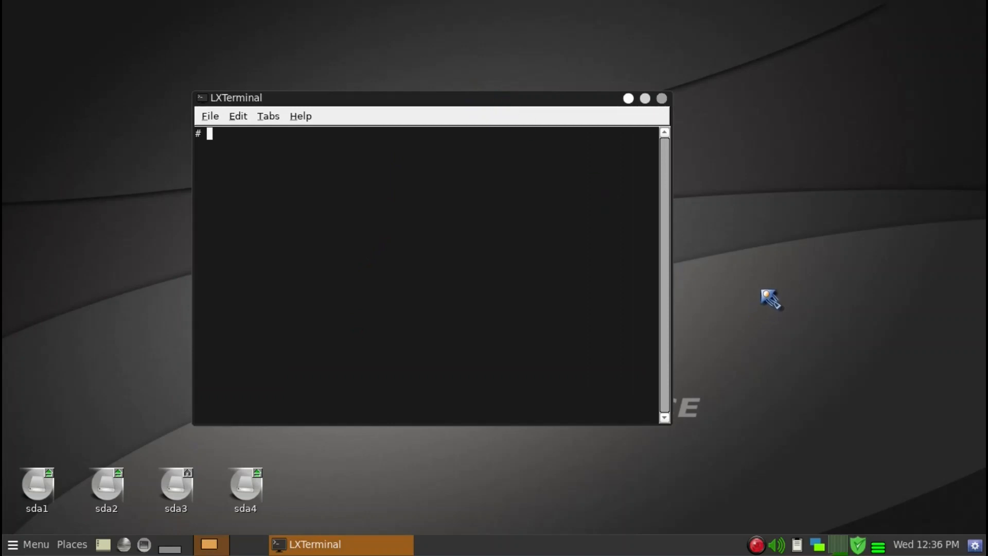
text(ppm)
key(Return)
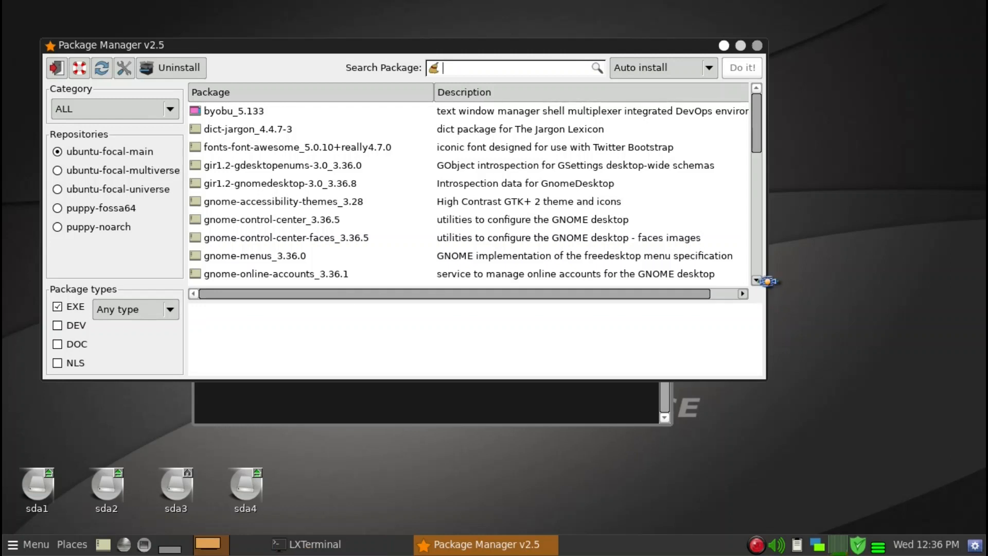
click(758, 48)
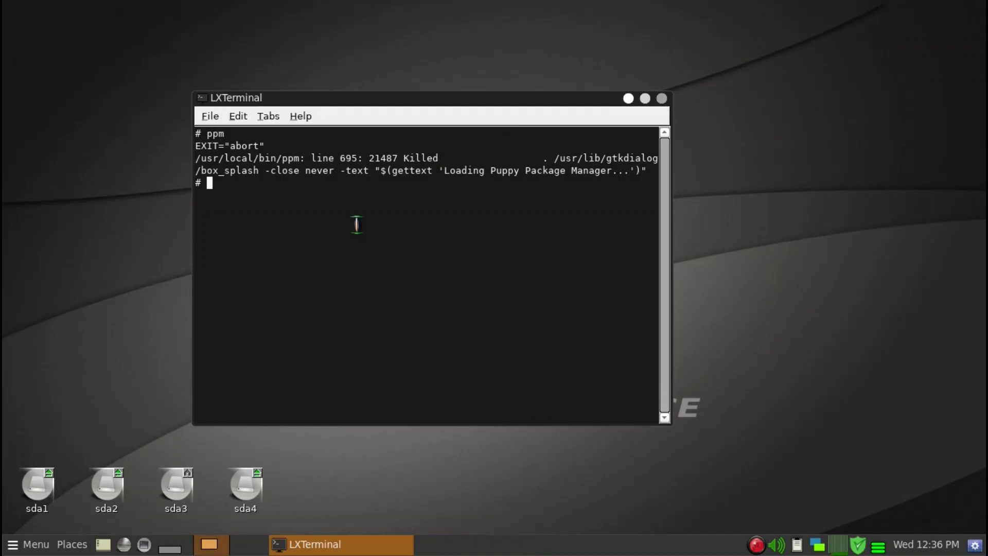
Launch Firefox from the terminal with the firefox_esr command, and close the browser
text(firefox_esr)
drag(415, 104, 435, 63)
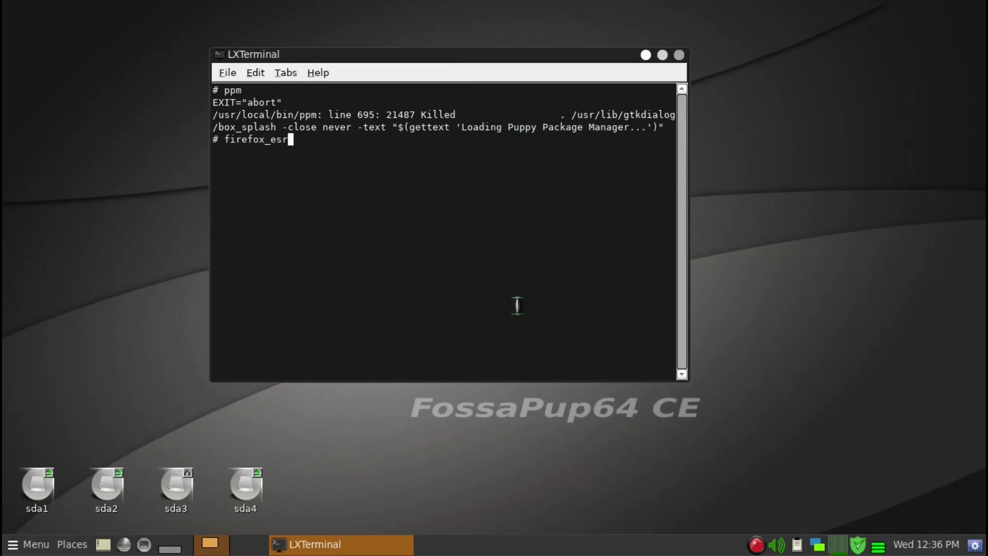
key(Return)
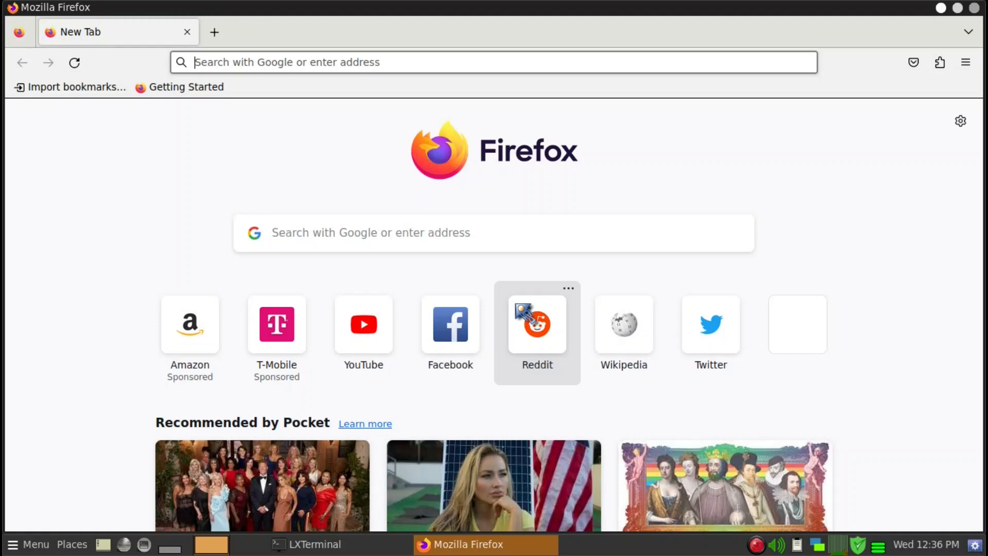
key(alt+F4)
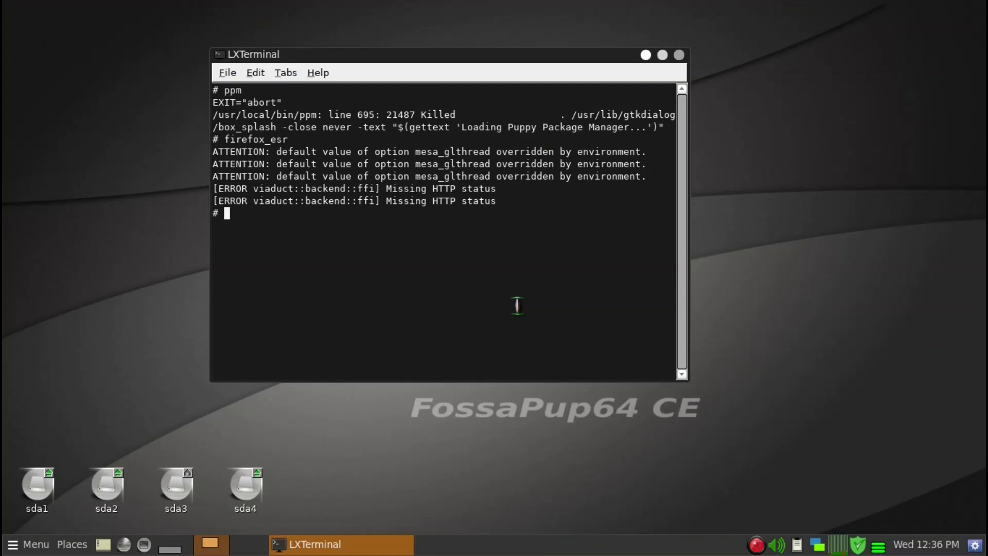
Clear the terminal output and end the session with the exit command
key(ctrl+l)
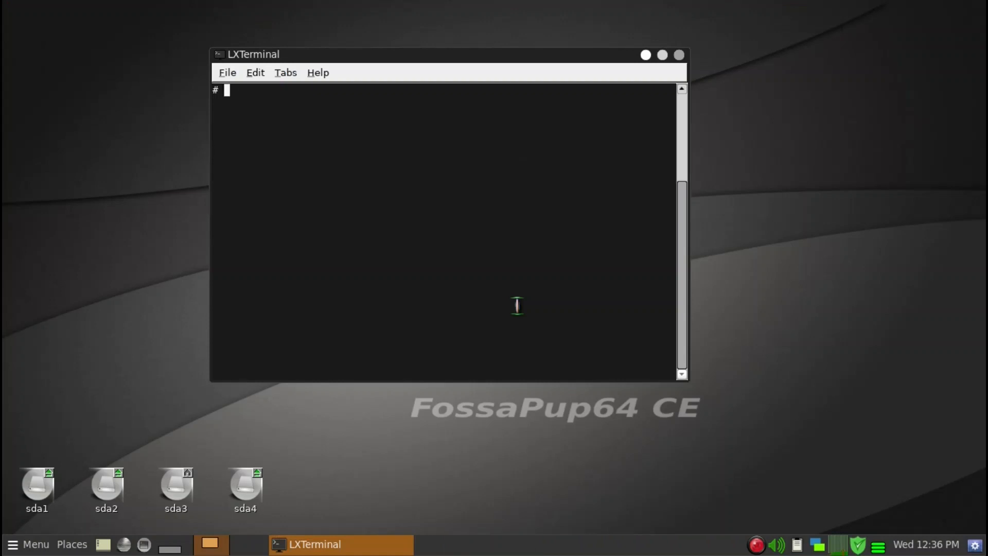
text(exit)
key(Return)
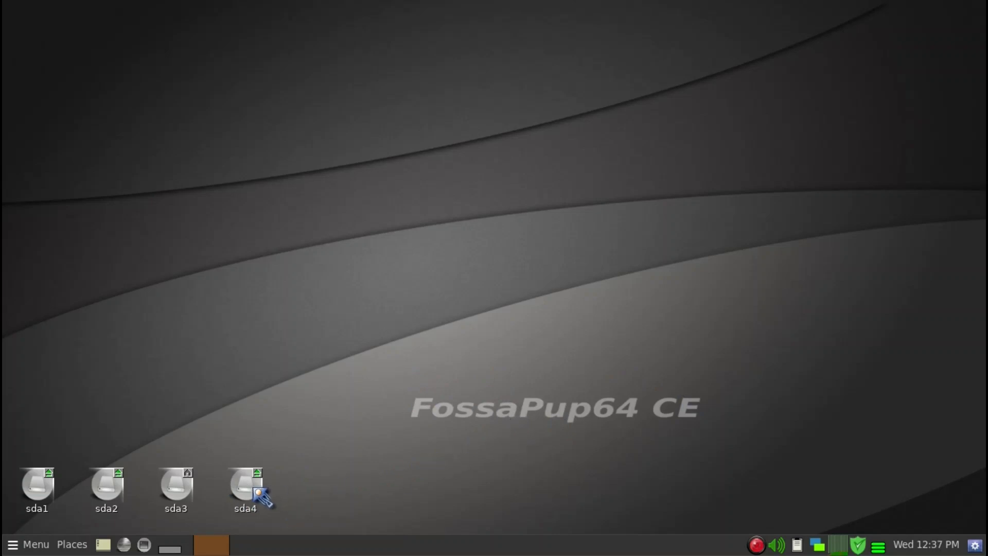
Open the sda4 drive to view the pRun-1.7.pet package, and minimise the file window
mouse_move(255, 490)
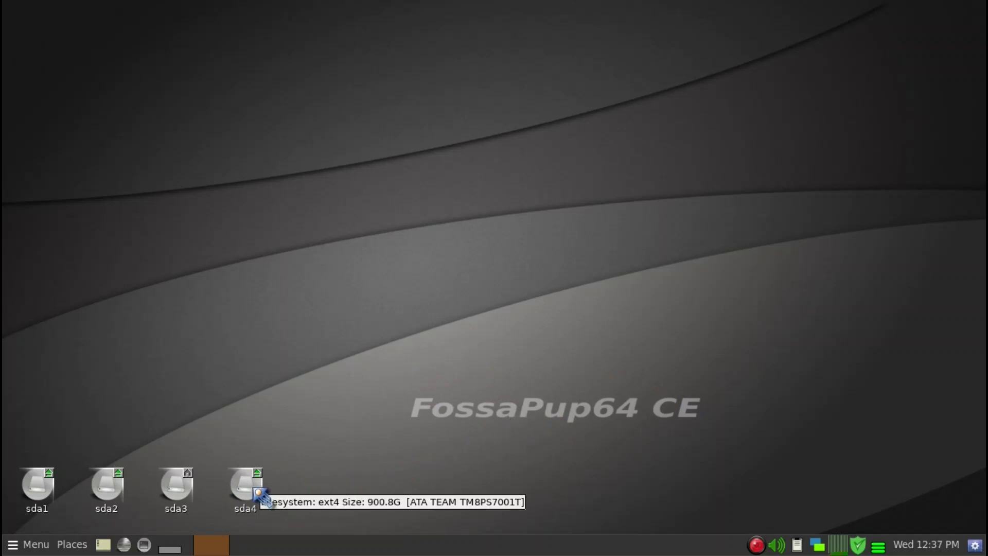
click(255, 490)
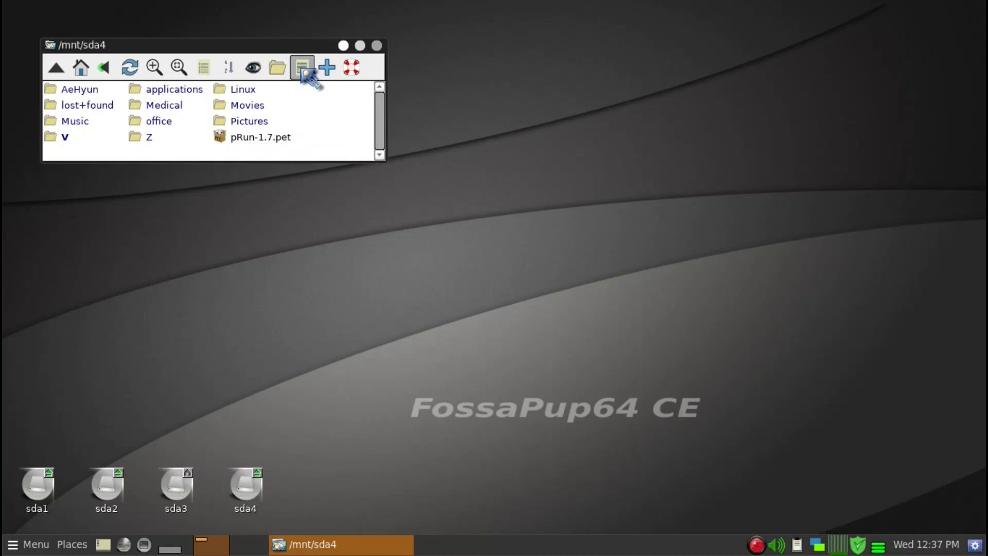
drag(297, 51, 294, 163)
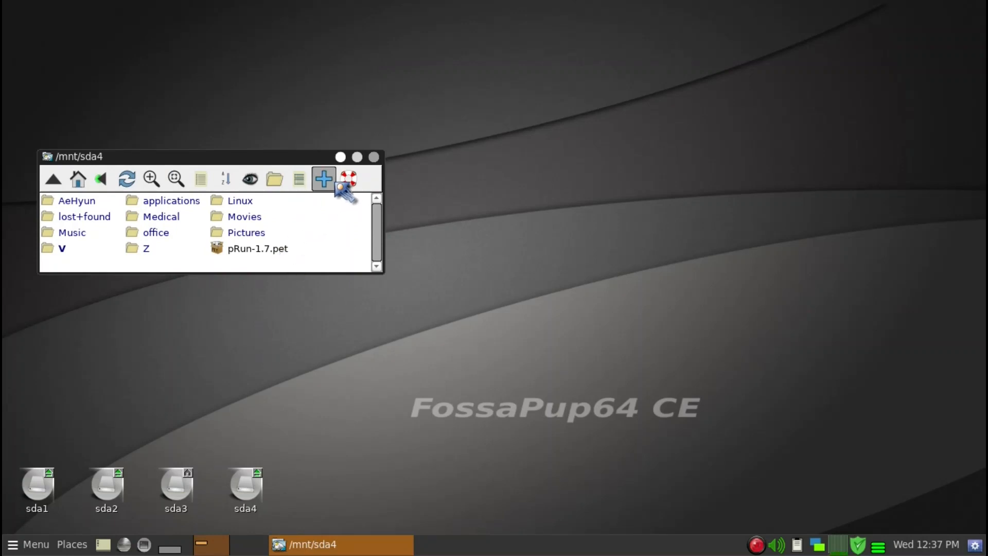
click(341, 157)
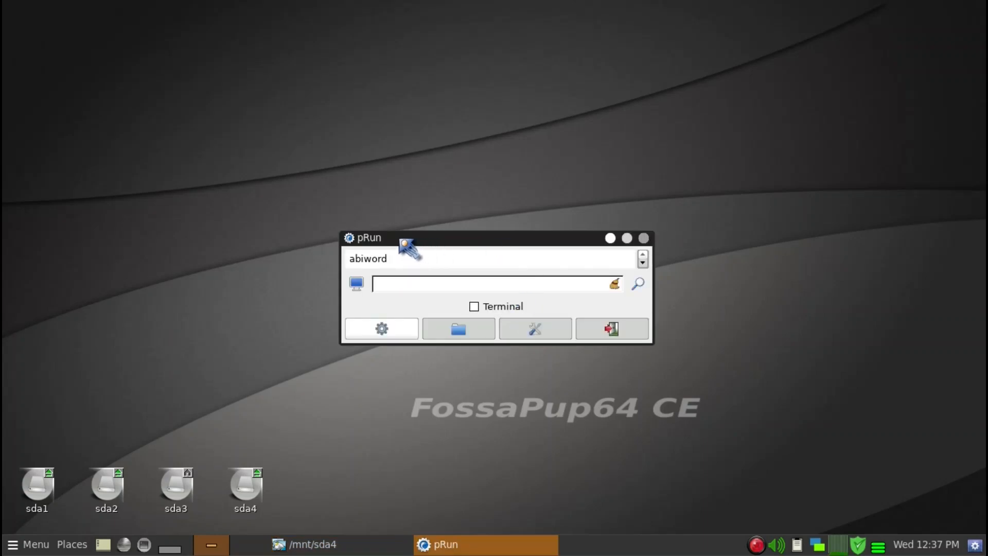
Search pRun for "setup" and for "puppy", and clear the search text
drag(399, 239, 411, 213)
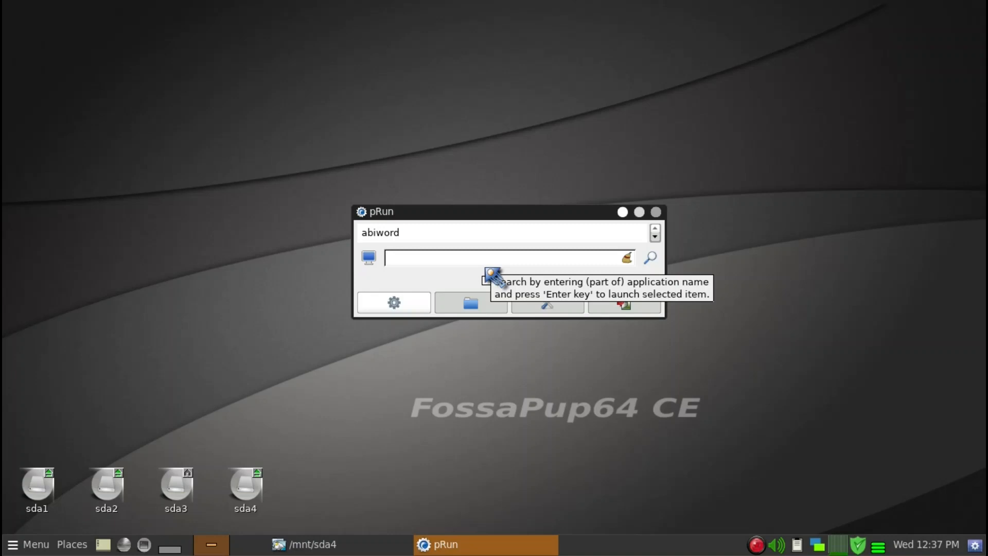
text(setup)
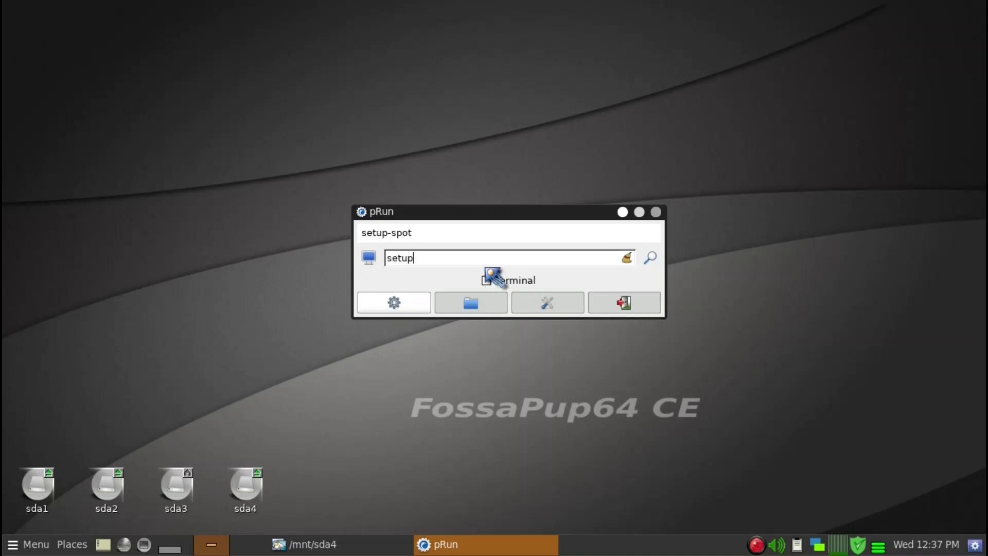
key(BackSpace)
key(BackSpace)
key(BackSpace)
text(puppy)
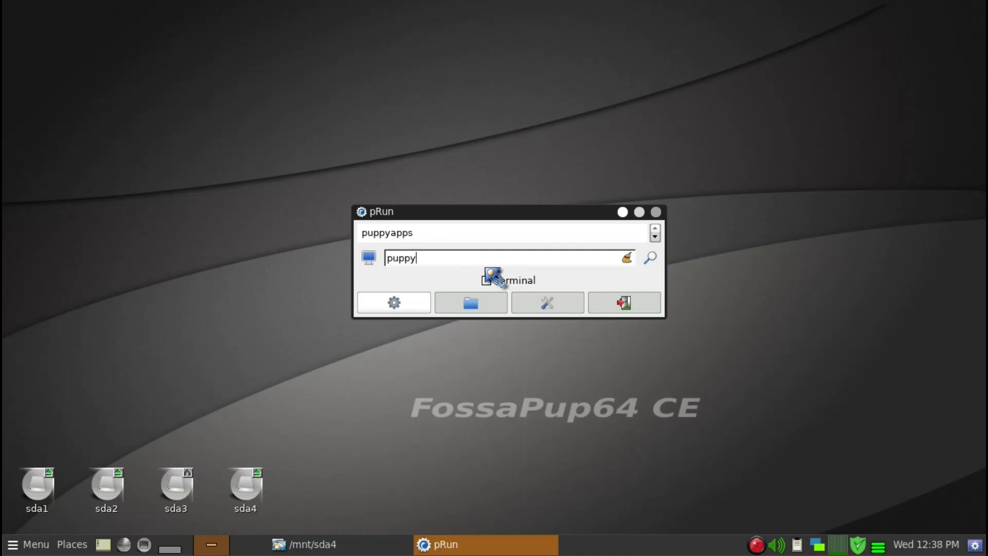
key(BackSpace)
key(BackSpace)
key(BackSpace)
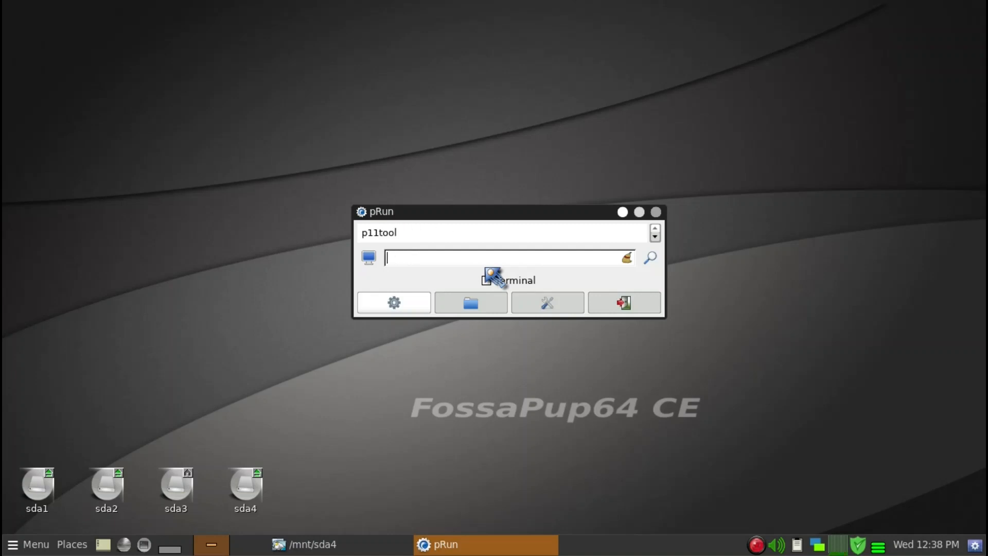
Look through the Setup and Filesystem categories of the desktop application menu, and close it
right_click(292, 126)
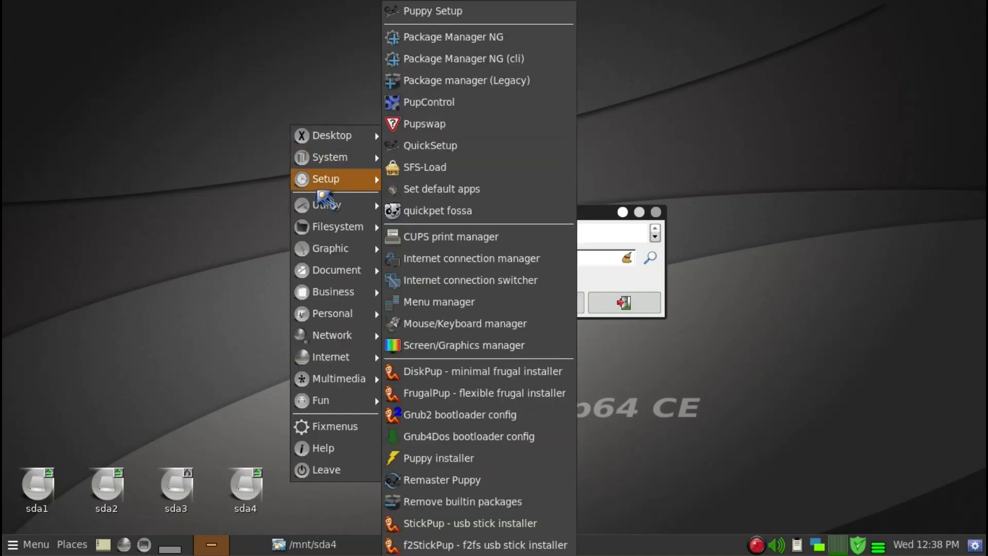
mouse_move(329, 227)
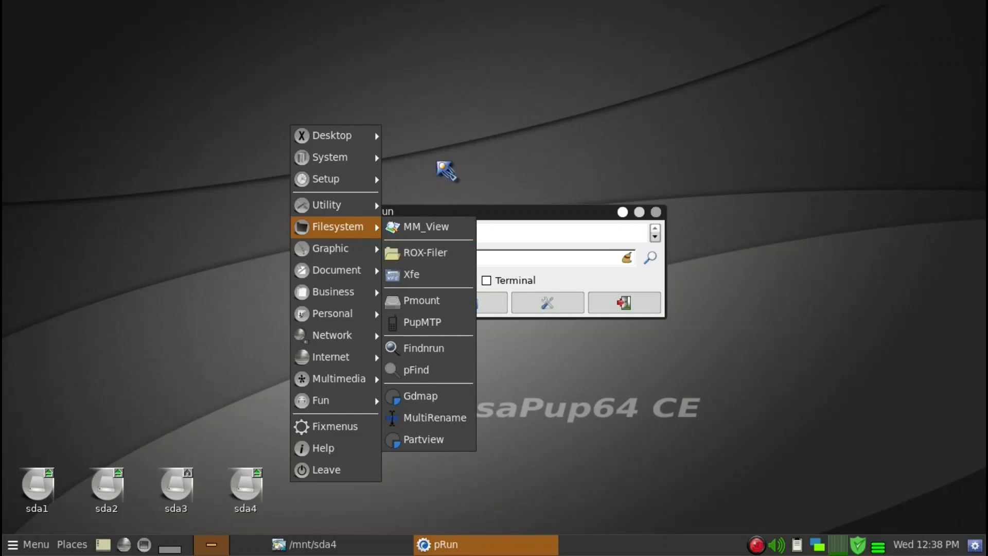
click(437, 162)
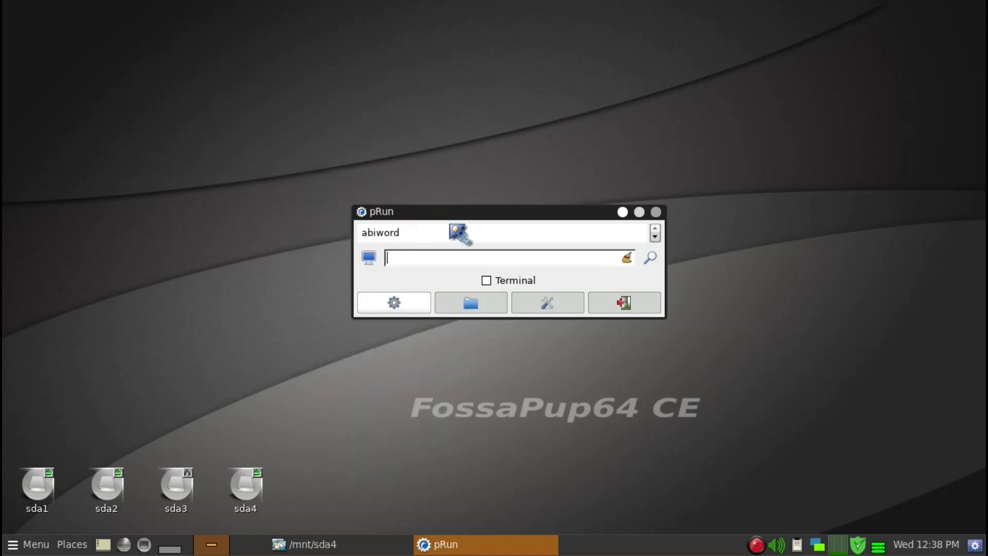
Launch the file manager from pRun by entering rox, and close the opened home folder window
text(rox)
key(Return)
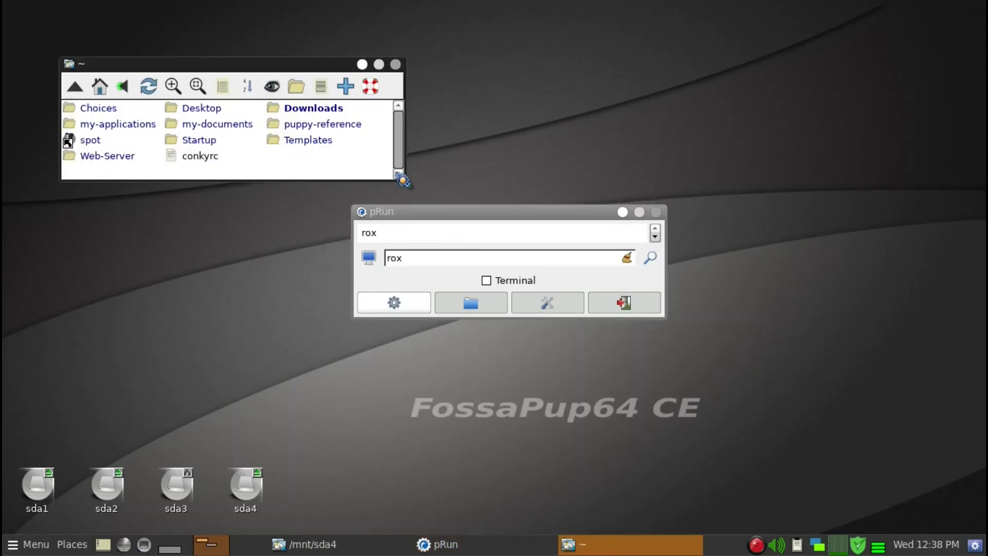
drag(338, 67, 417, 55)
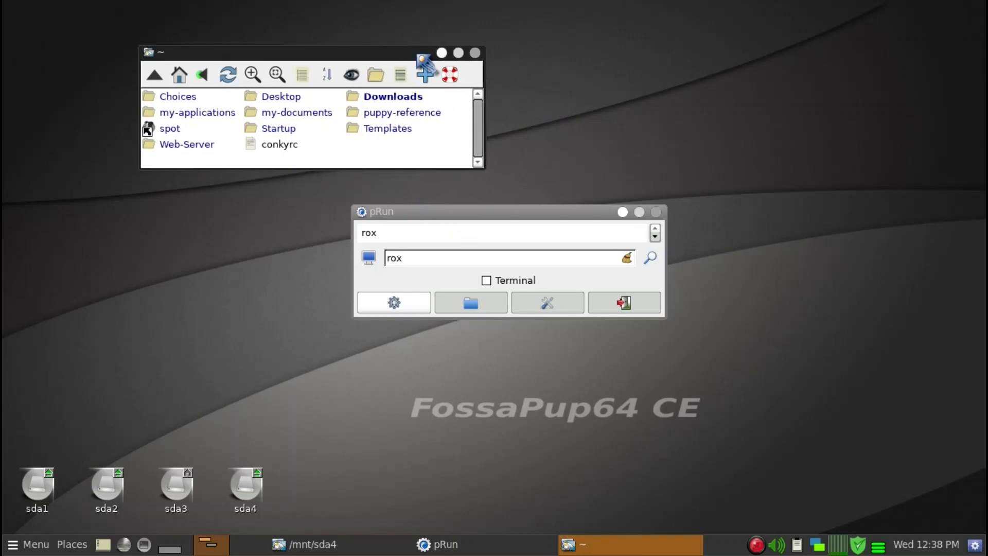
click(476, 56)
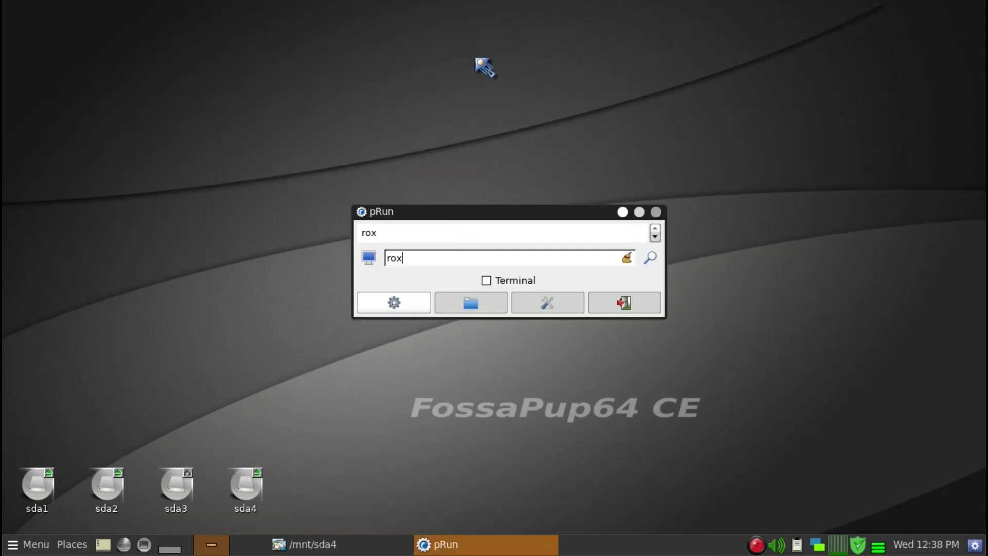
drag(512, 219, 541, 182)
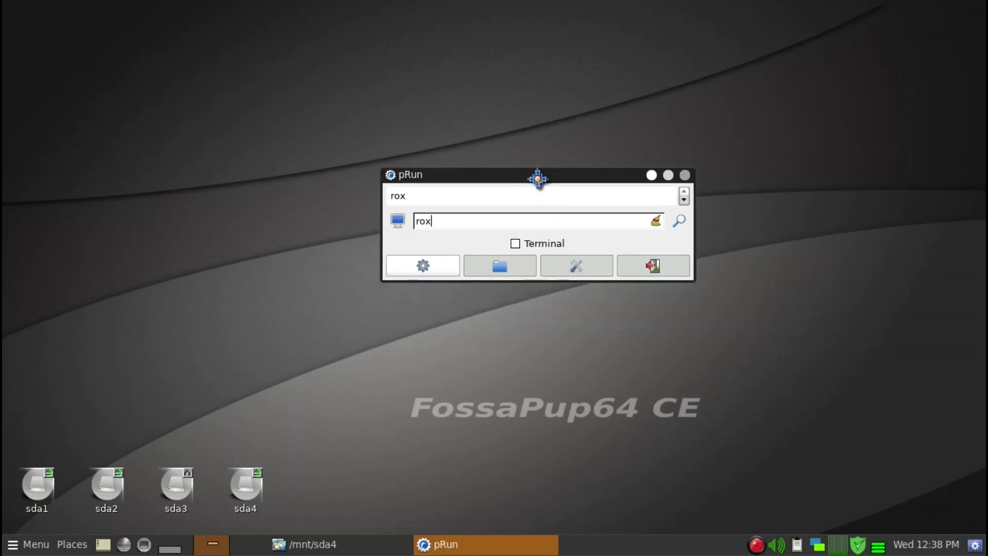
In the pRun preferences, set the GUI width to 800, turn off Mini-GUI, set the GUI height to 300 and enable Auto-close
click(573, 269)
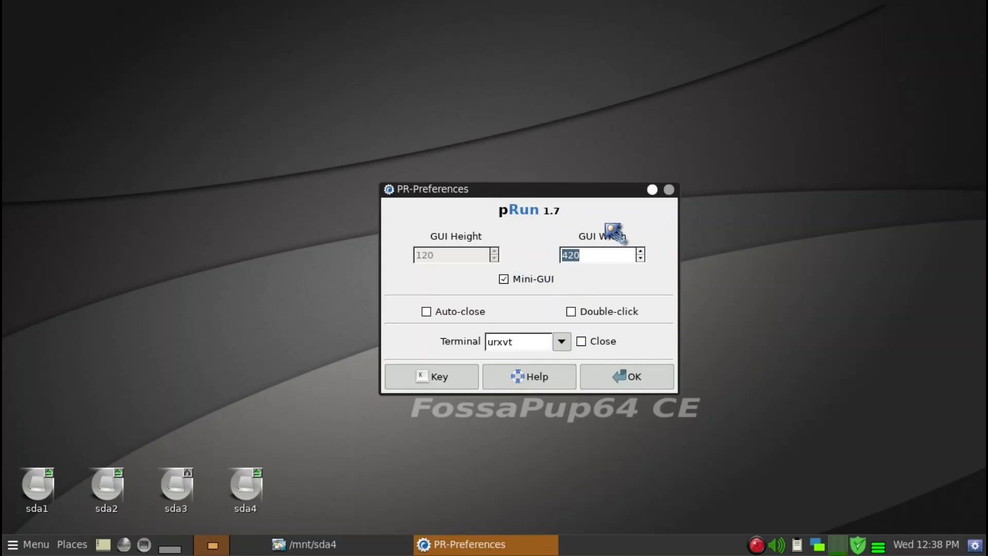
drag(595, 192, 402, 78)
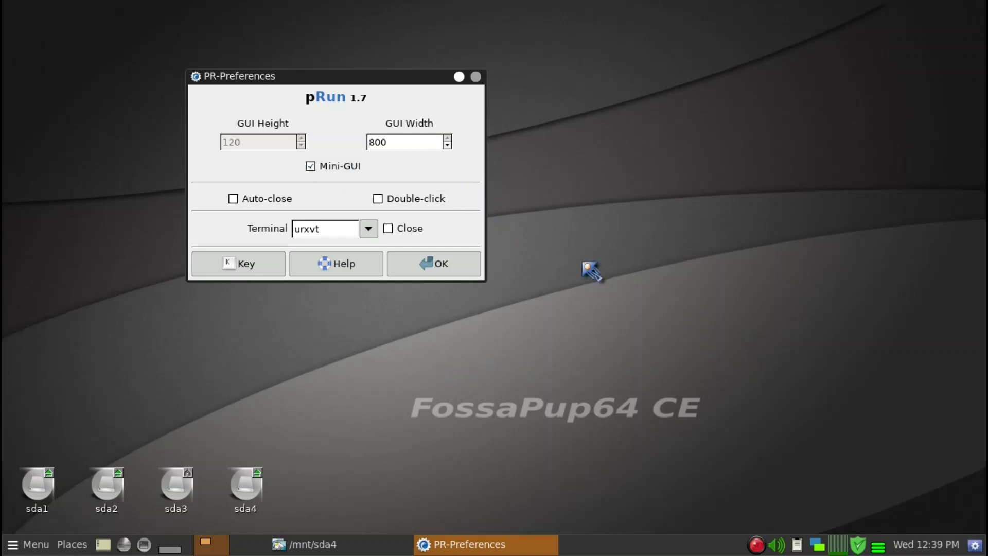
click(348, 174)
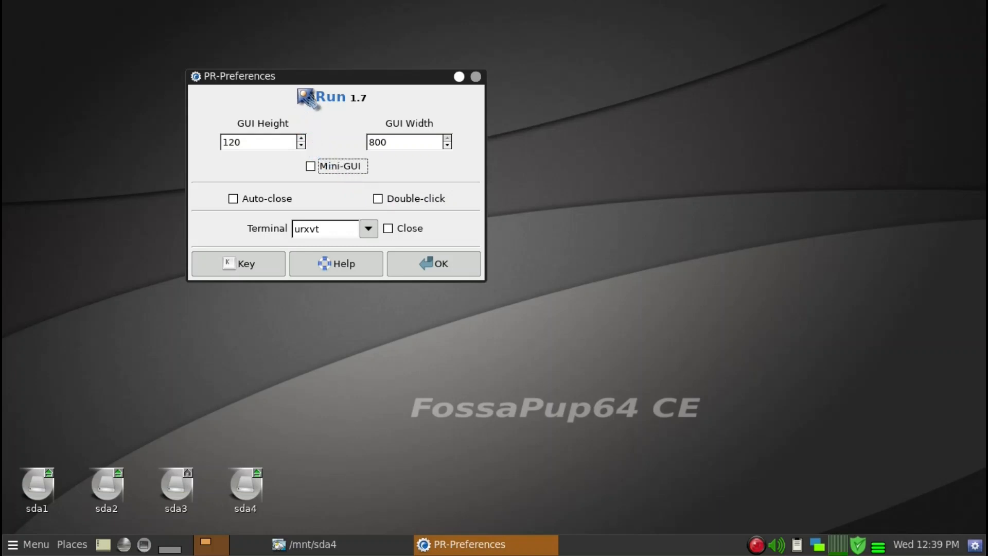
click(301, 138)
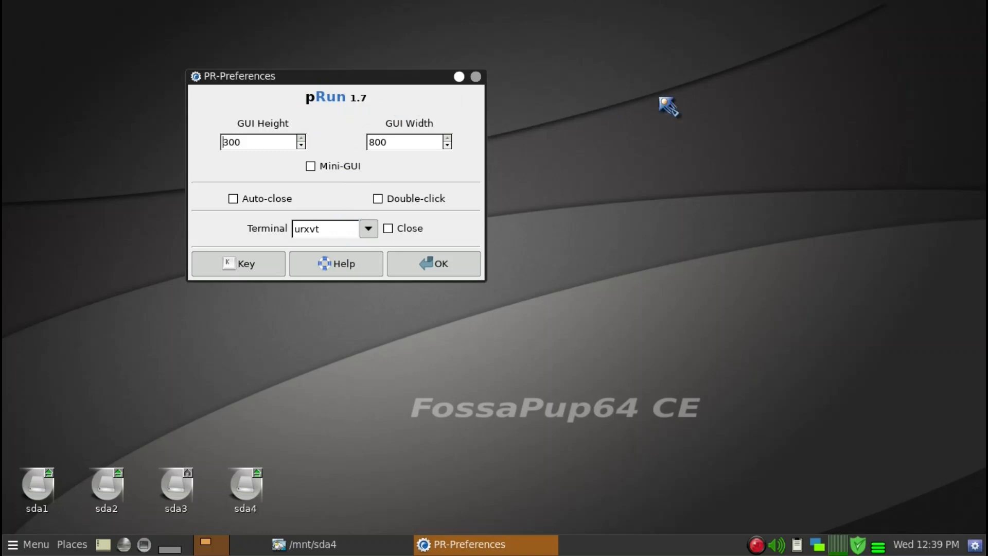
click(289, 204)
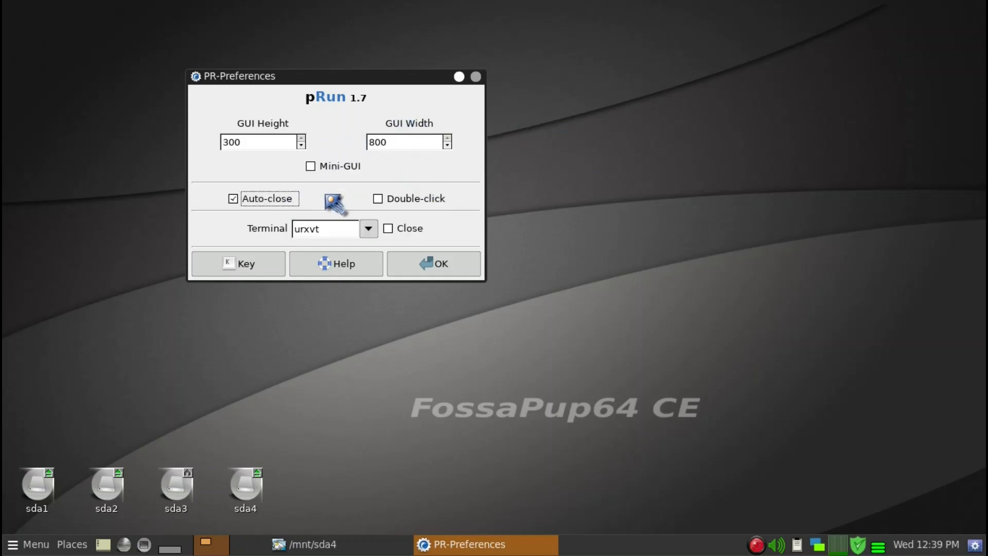
Set the pRun keyboard hotkey to Ctrl+Alt+R and save the preferences
drag(393, 78, 416, 88)
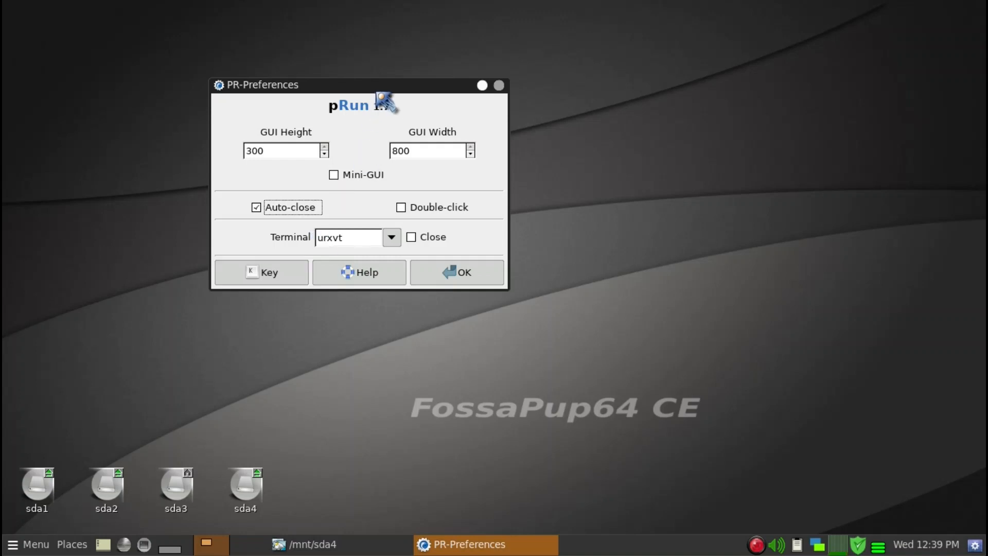
drag(385, 97, 431, 83)
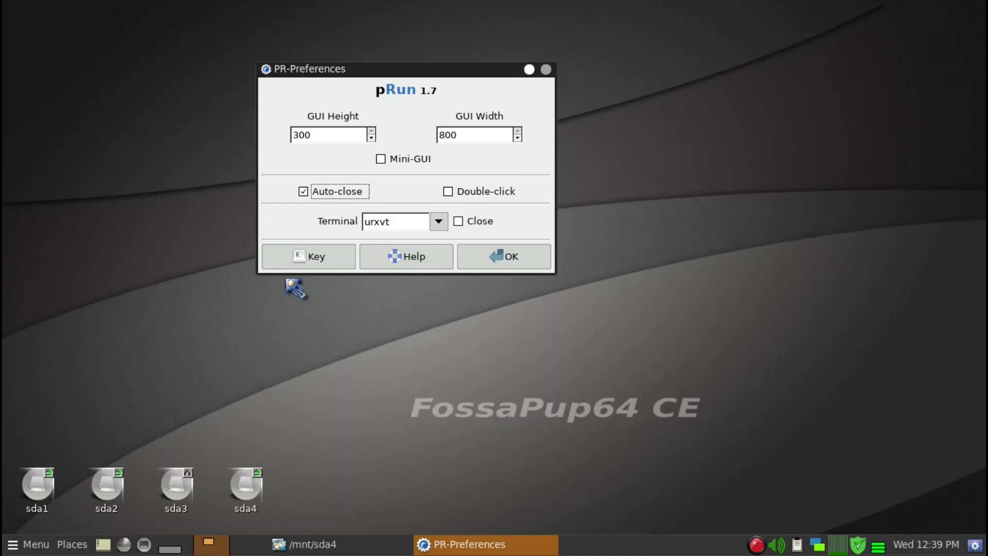
click(311, 252)
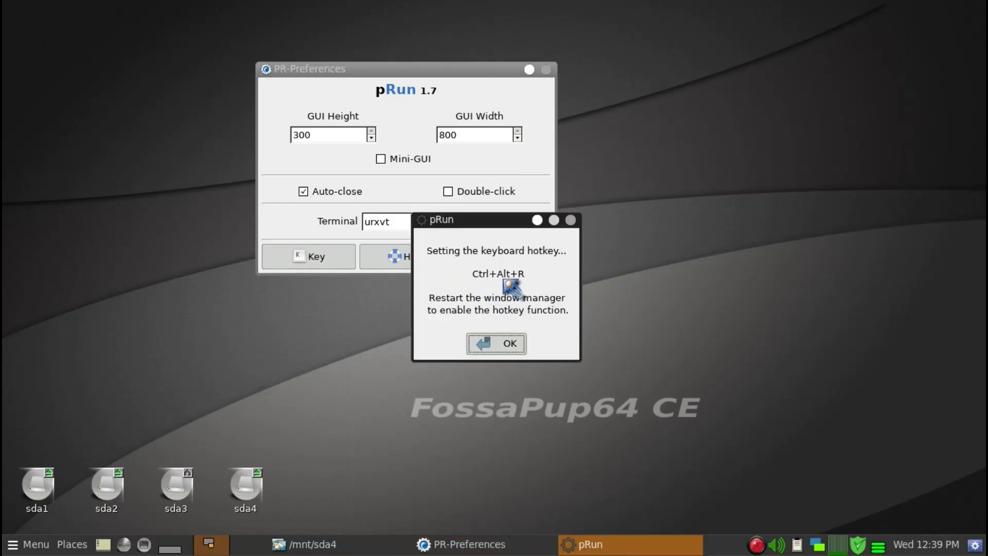
click(505, 345)
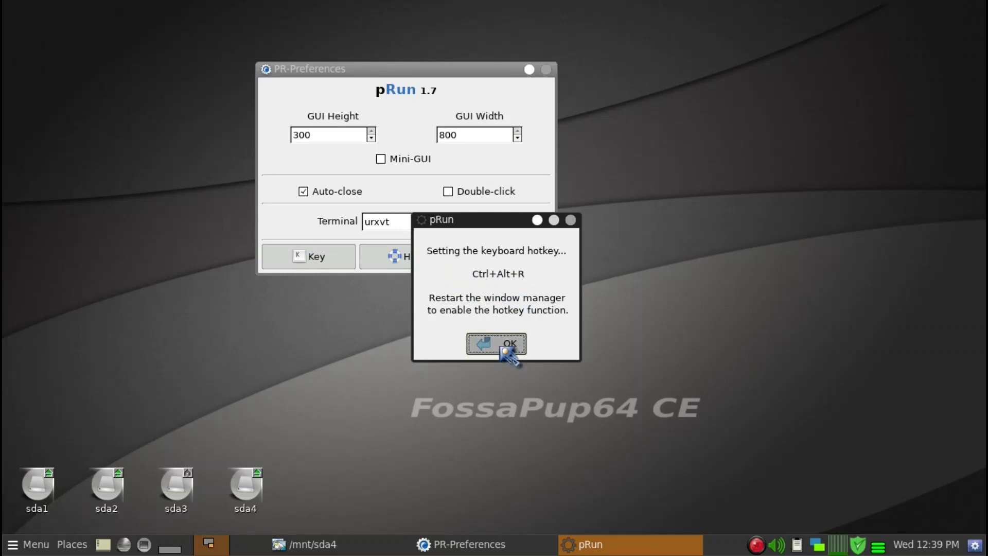
click(502, 349)
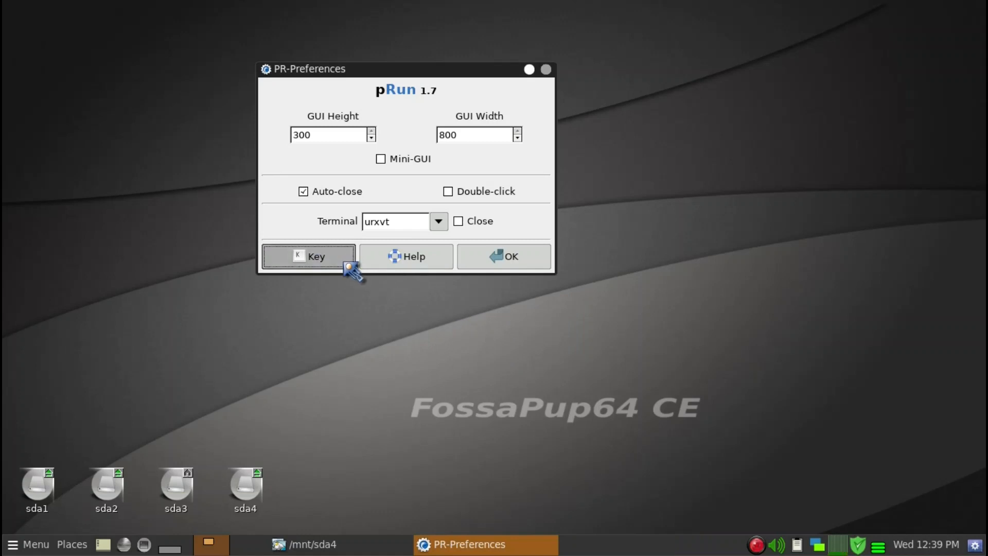
drag(377, 73, 399, 110)
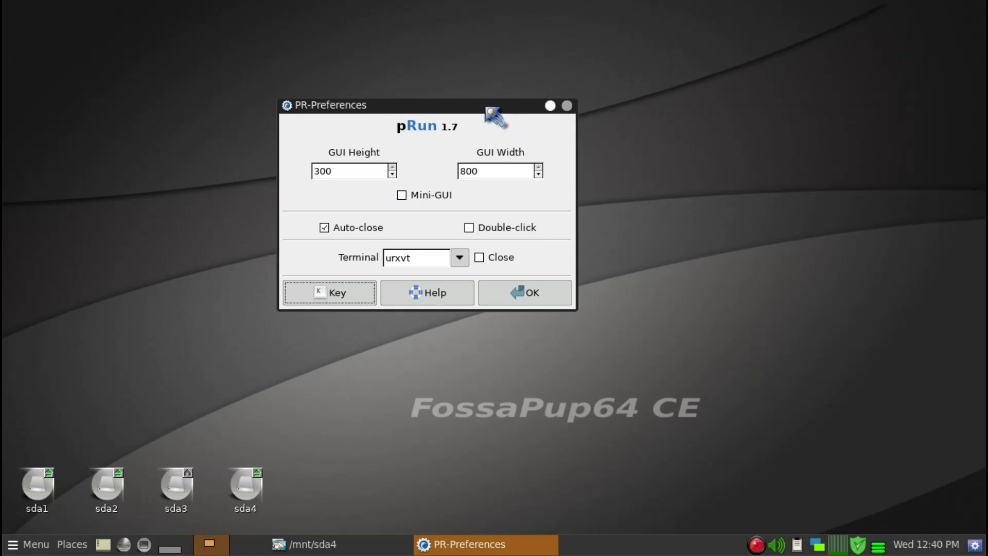
drag(486, 108, 431, 90)
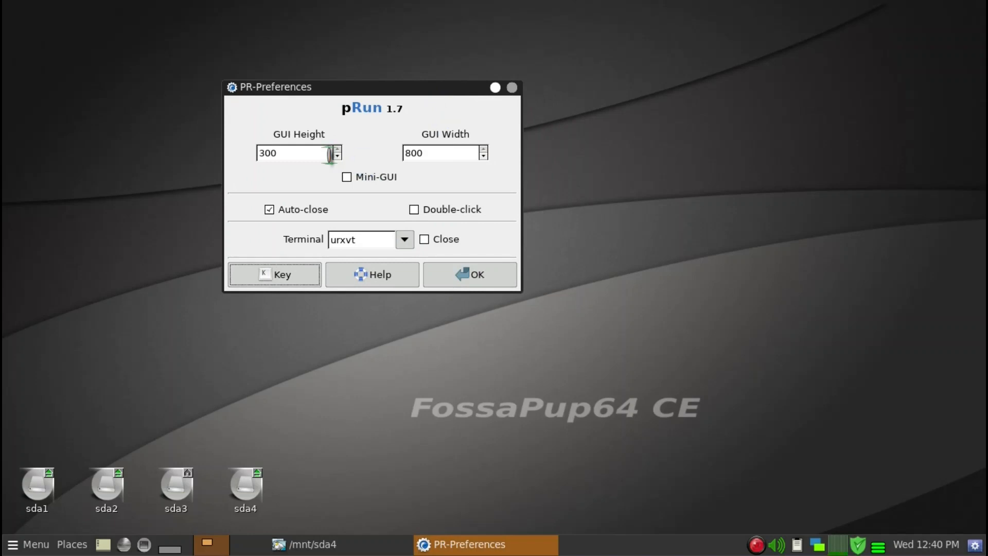
click(475, 278)
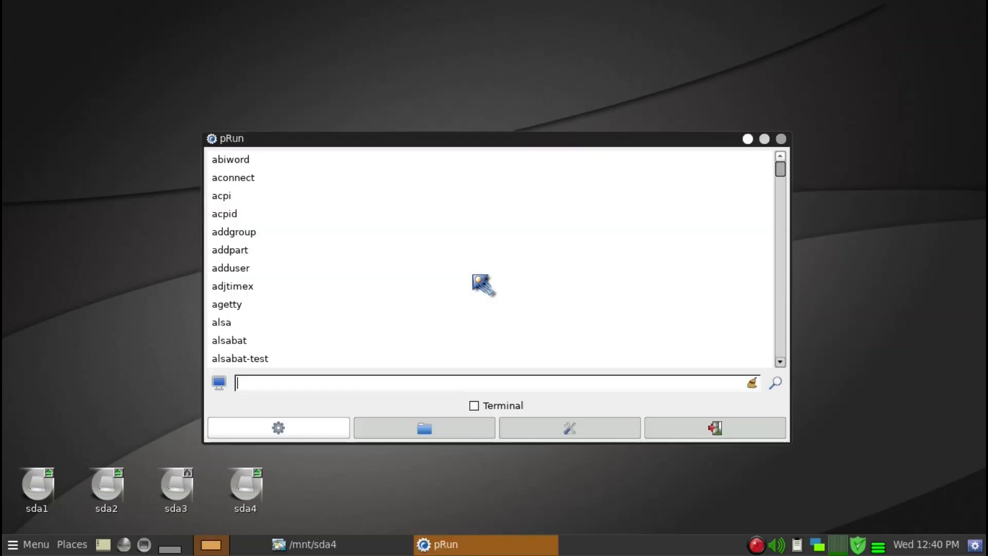
Browse through the start of the pRun application list, examining the entries beginning with "a"
drag(476, 139, 481, 75)
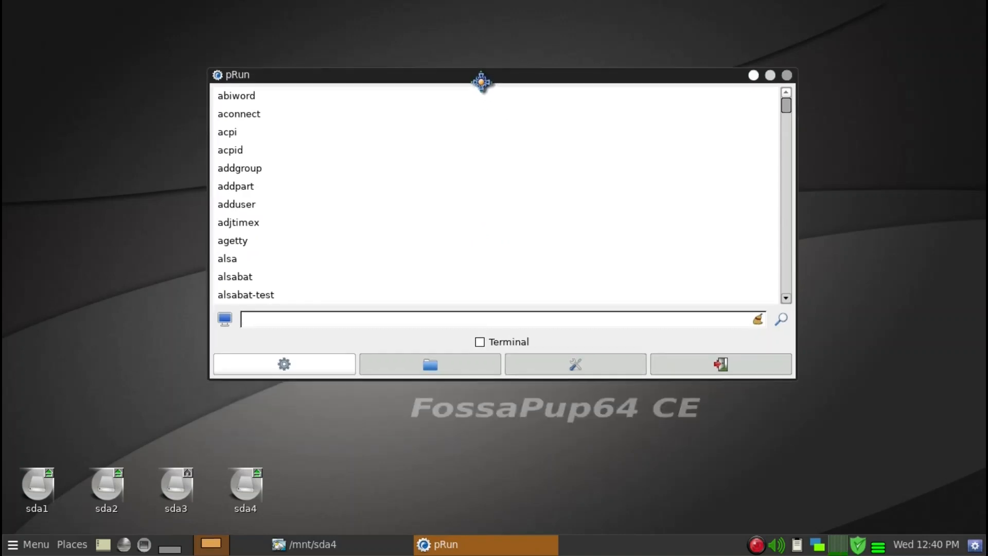
scroll(603, 205, down, 5)
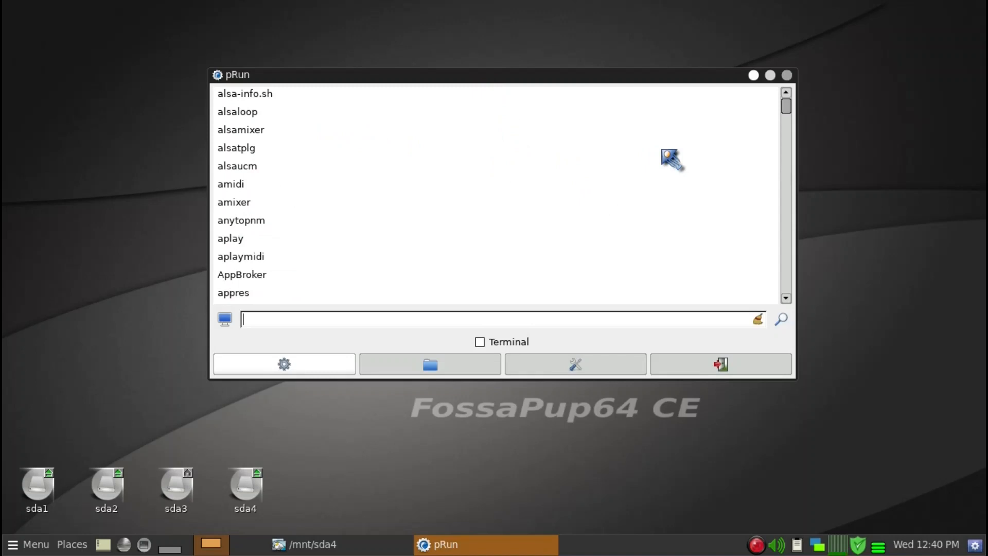
scroll(523, 185, down, 1)
scroll(523, 185, down, 2)
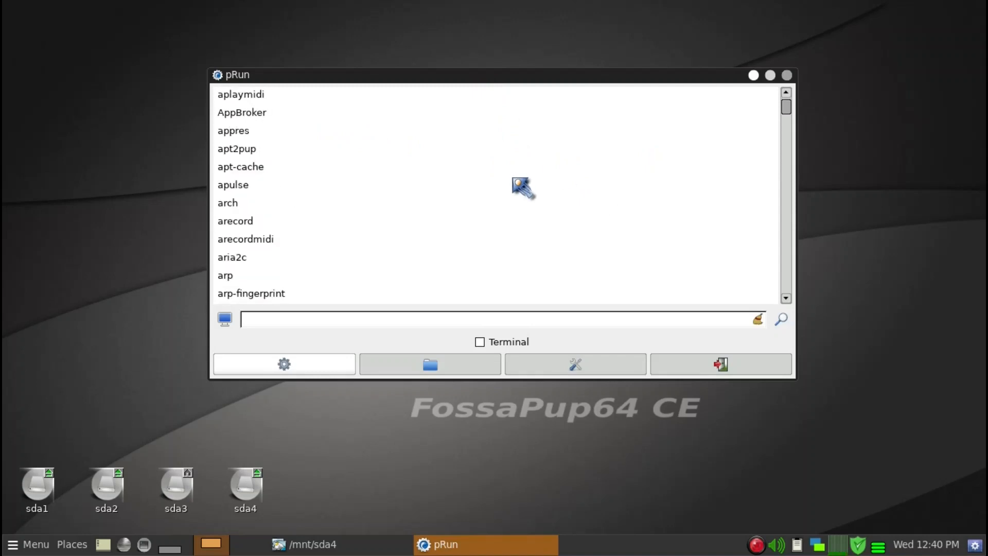
scroll(523, 187, down, 1)
scroll(523, 188, down, 4)
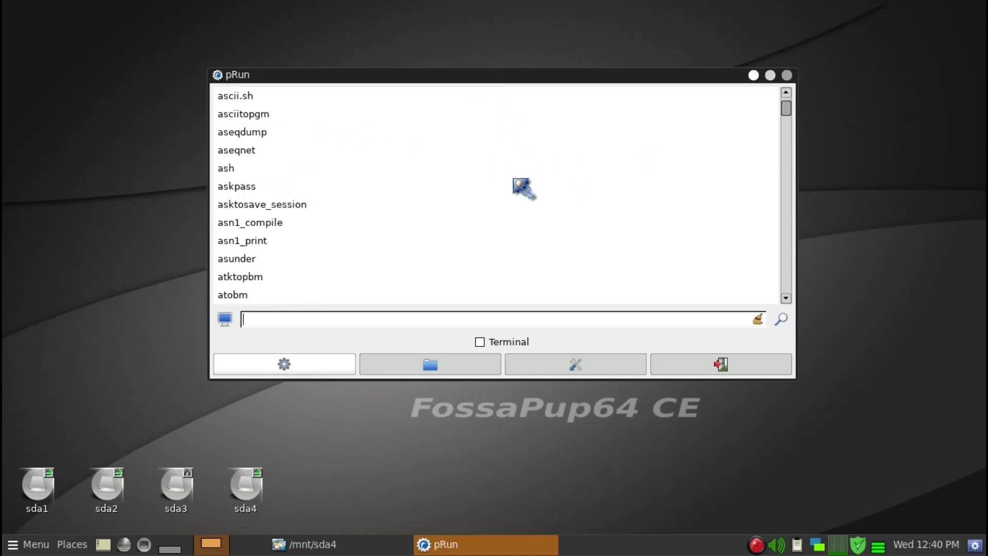
scroll(332, 267, down, 2)
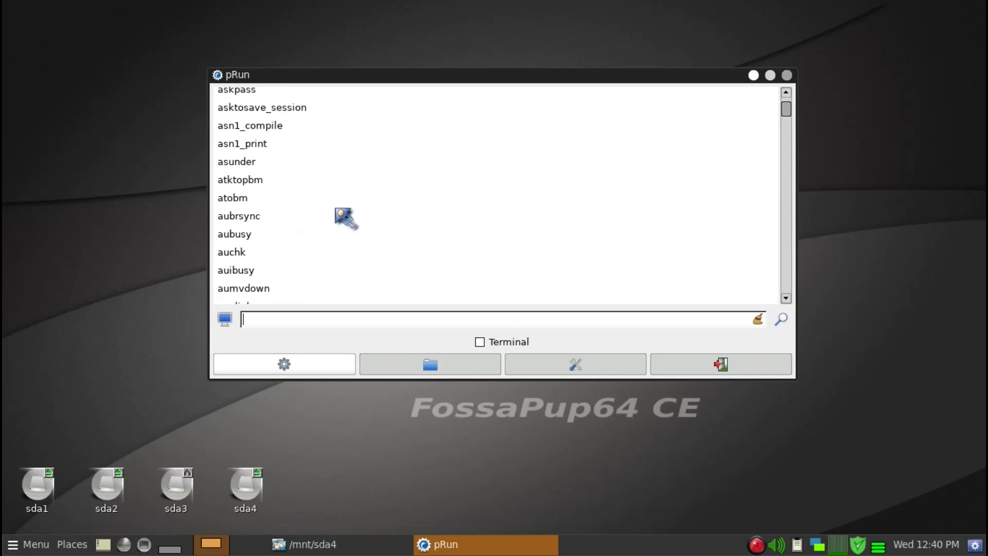
scroll(334, 226, up, 1)
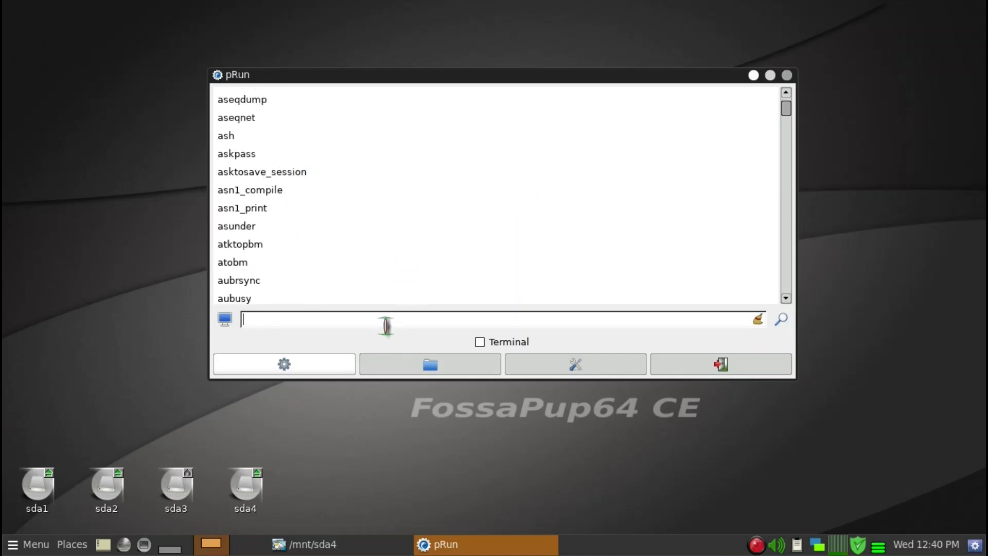
Launch Asunder from pRun by searching for "asun", and close the Asunder window
text(asun)
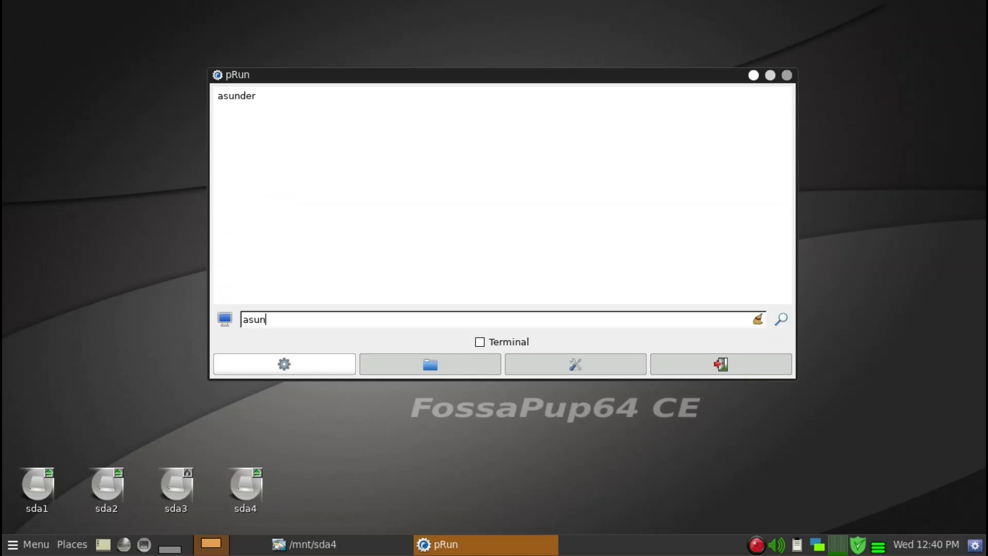
key(Return)
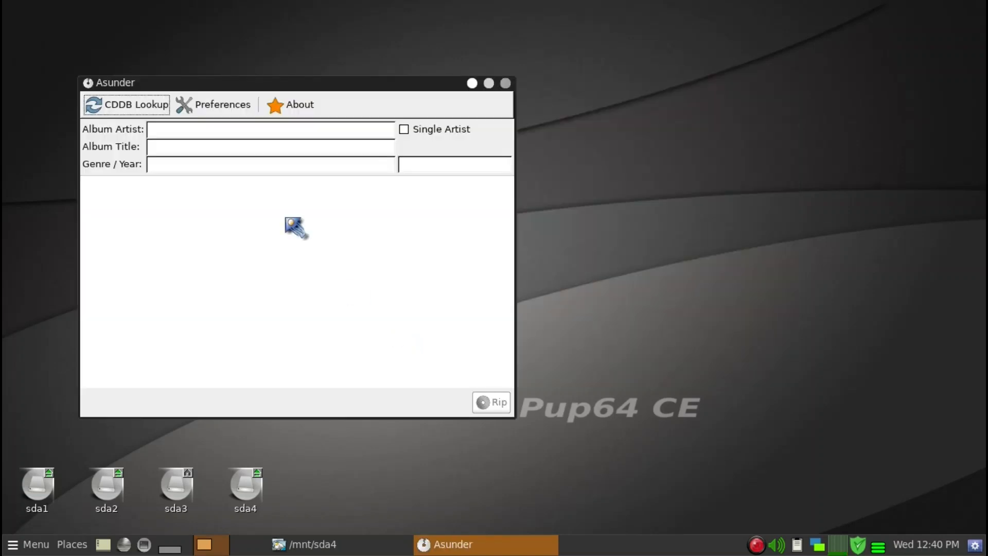
click(506, 82)
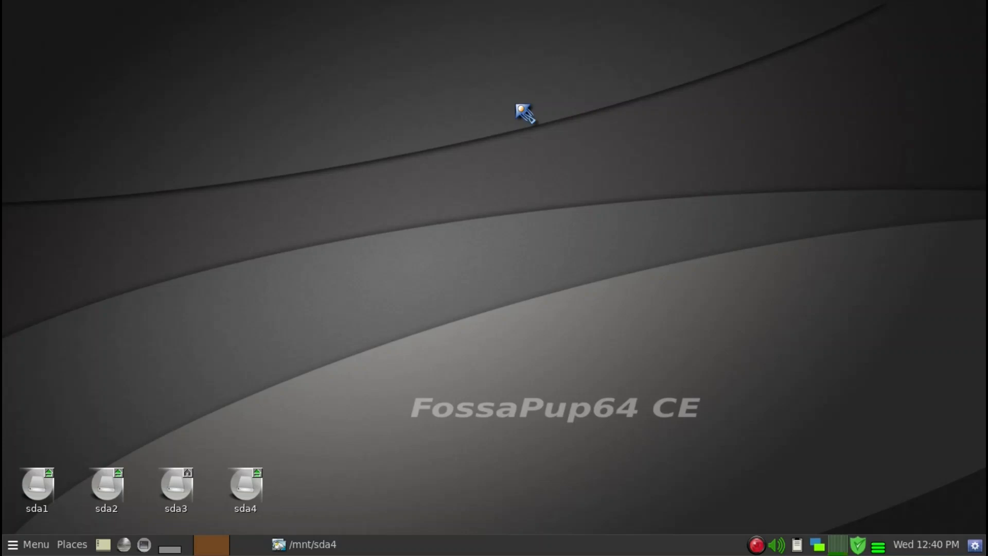
Reopen pRun, set its GUI width to 603 in the preferences, and save them
key(alt+F2)
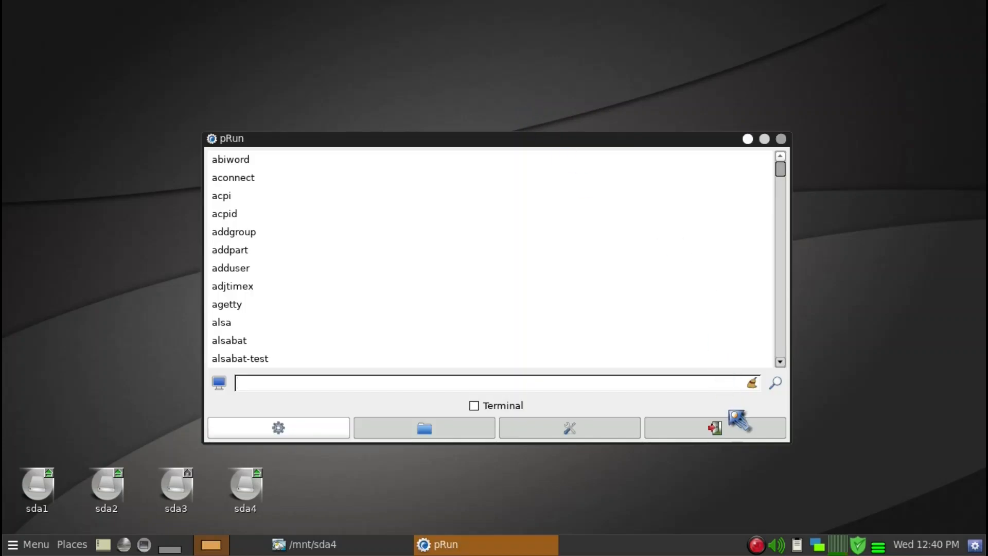
click(590, 437)
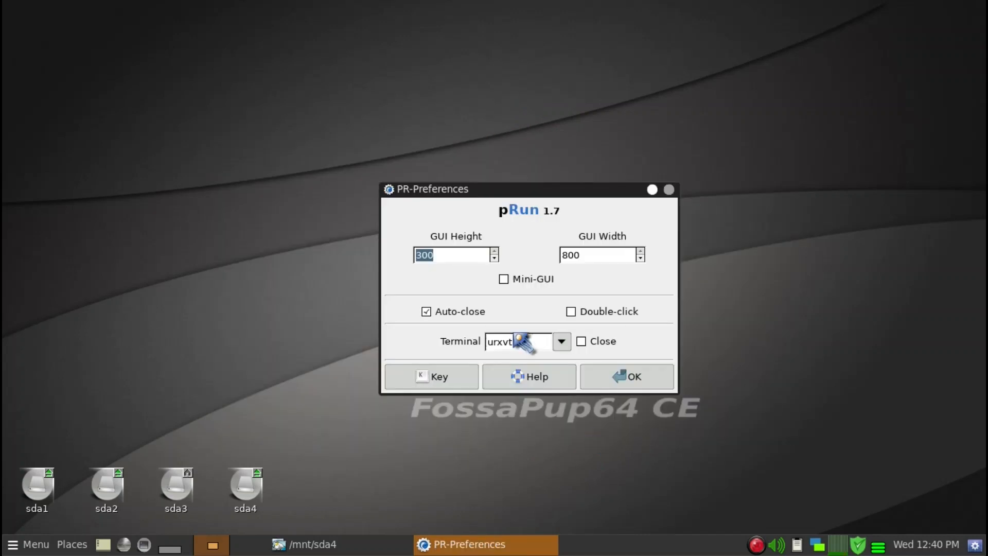
click(641, 258)
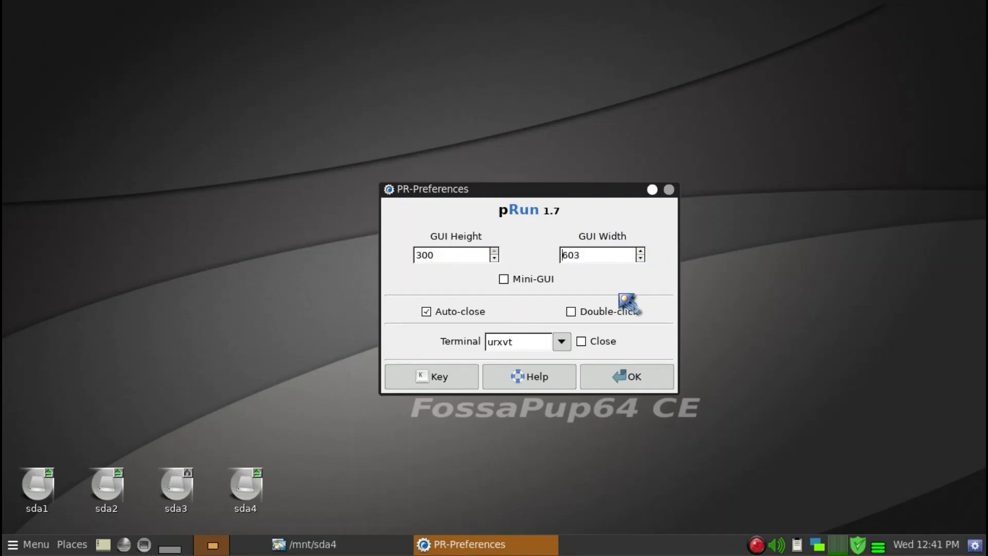
click(606, 384)
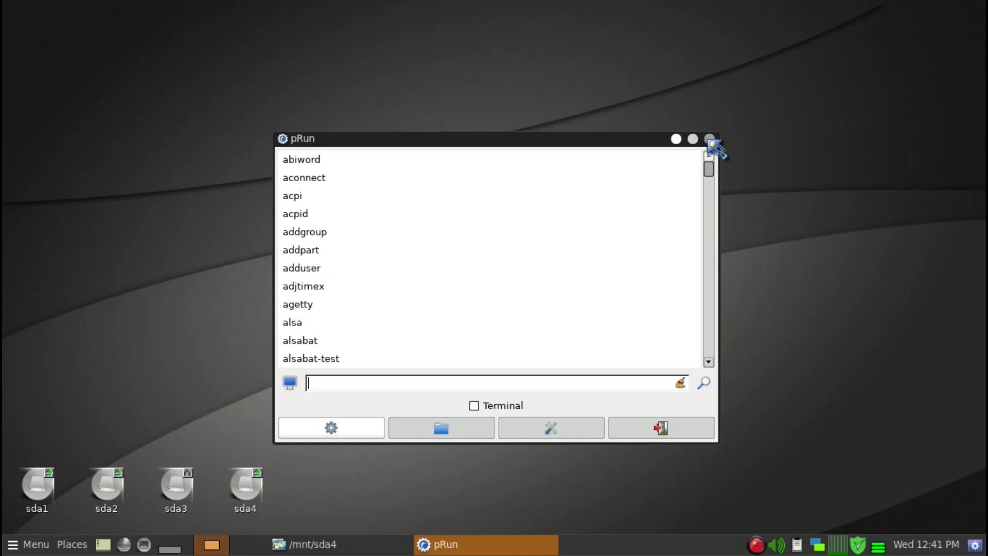
Reposition the pRun window higher on the desktop and launch gExec from it
drag(617, 140, 700, 122)
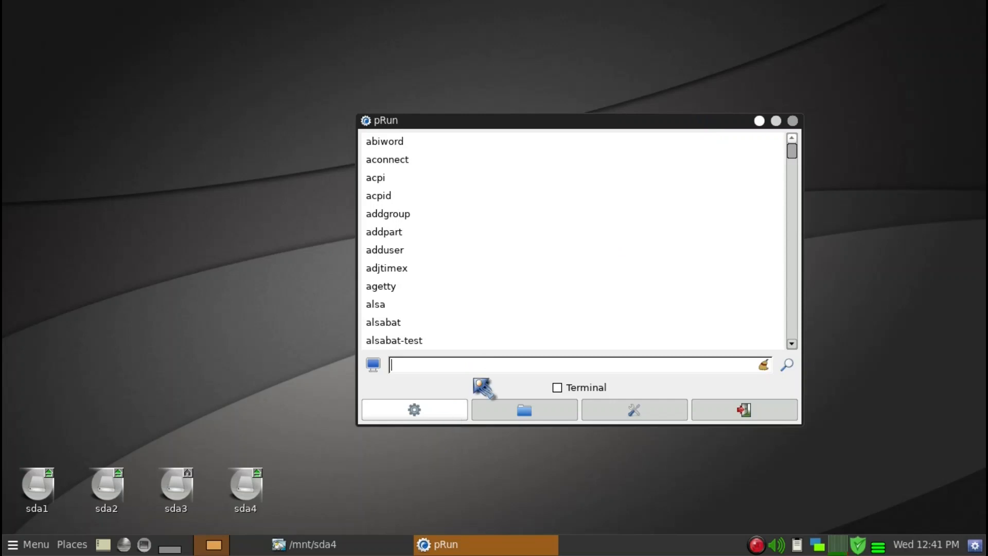
drag(551, 137, 504, 58)
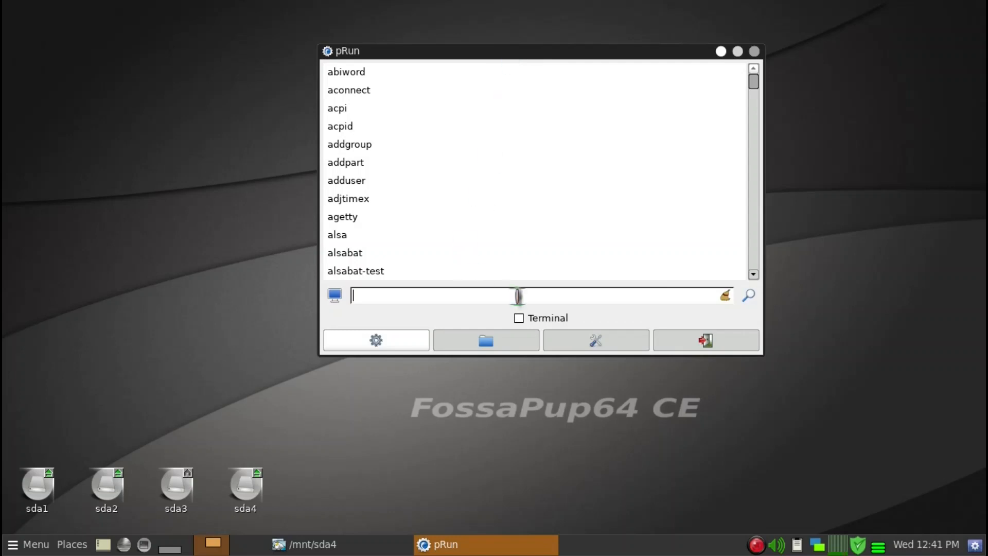
text(gexec)
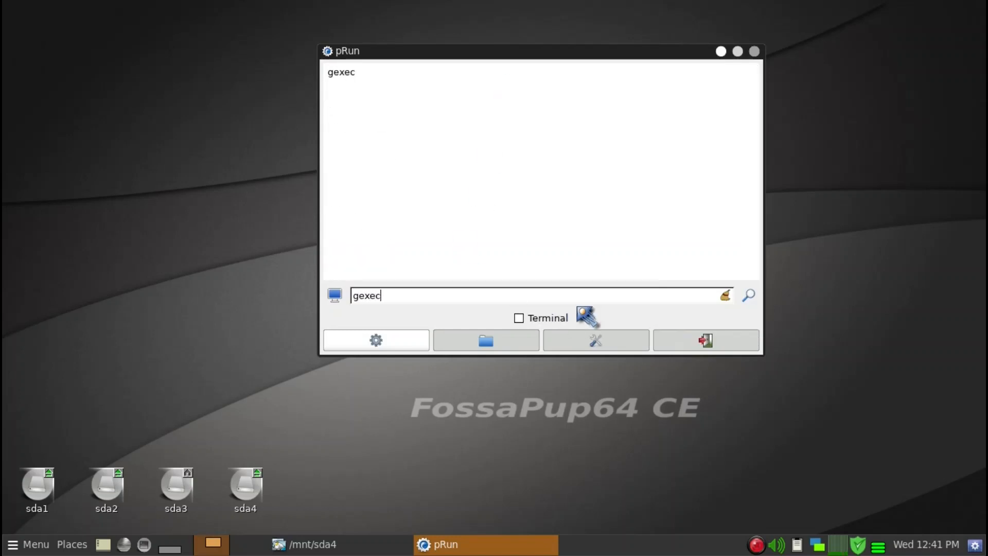
key(Return)
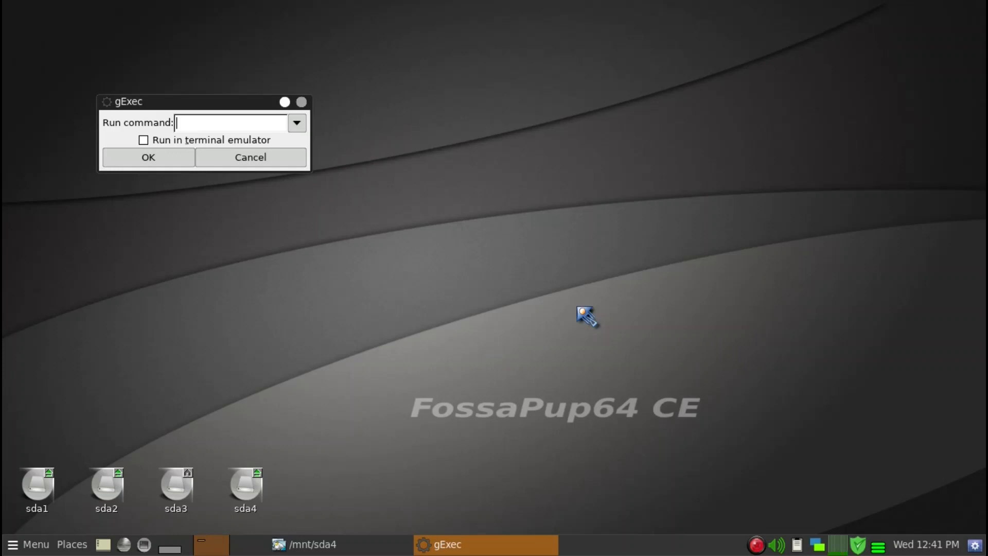
Run gparted from gExec with "Run in terminal emulator" enabled, and close GParted and its terminal
drag(155, 101, 442, 143)
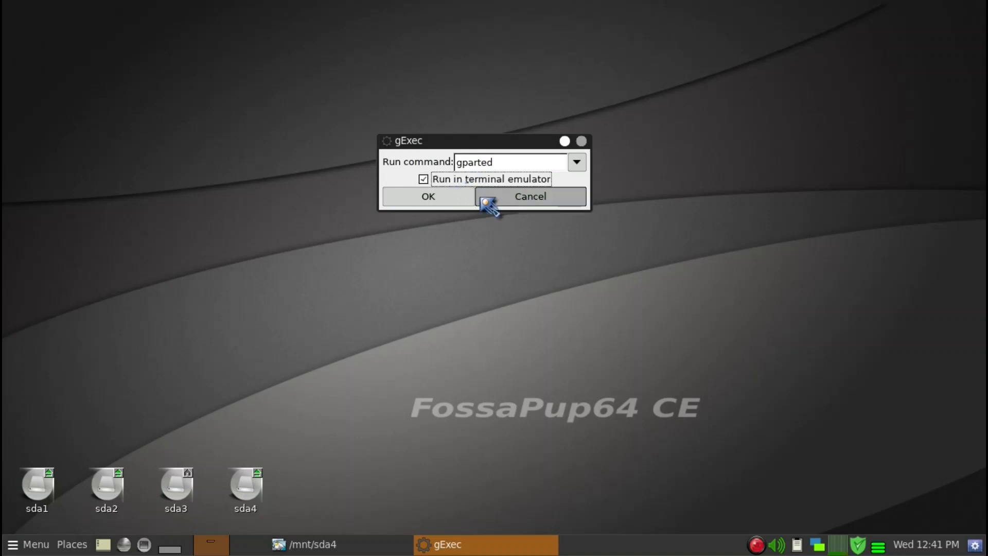
click(451, 201)
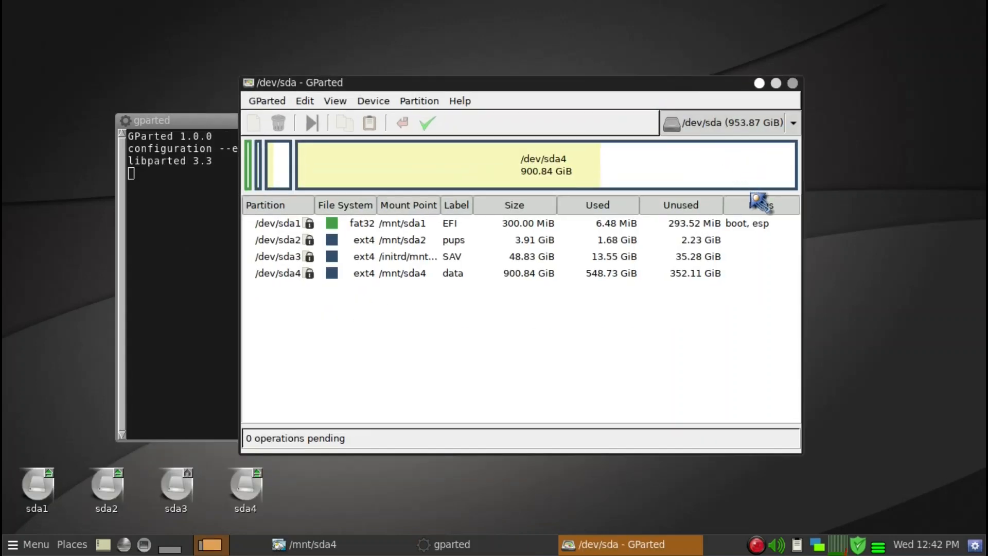
key(alt+F4)
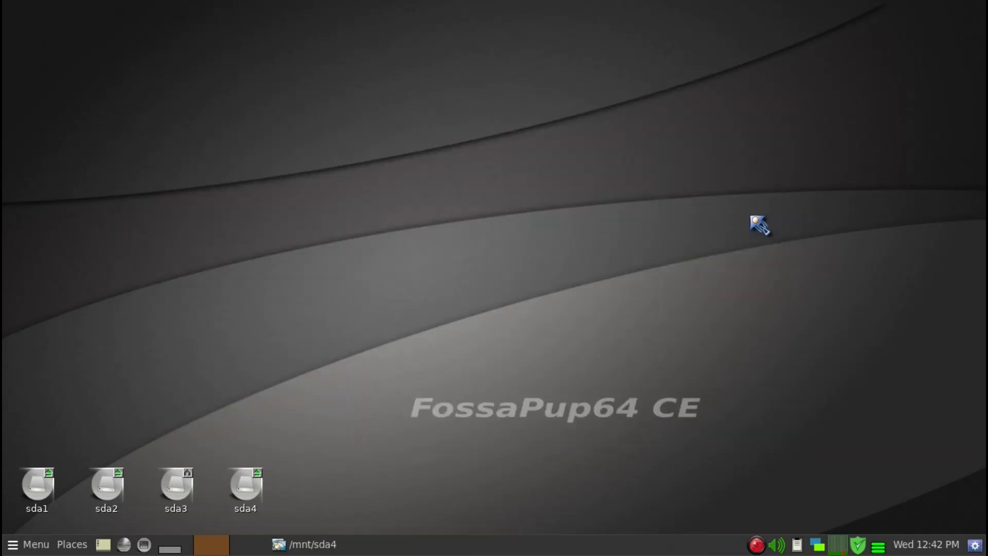
right_click(563, 172)
mouse_move(601, 251)
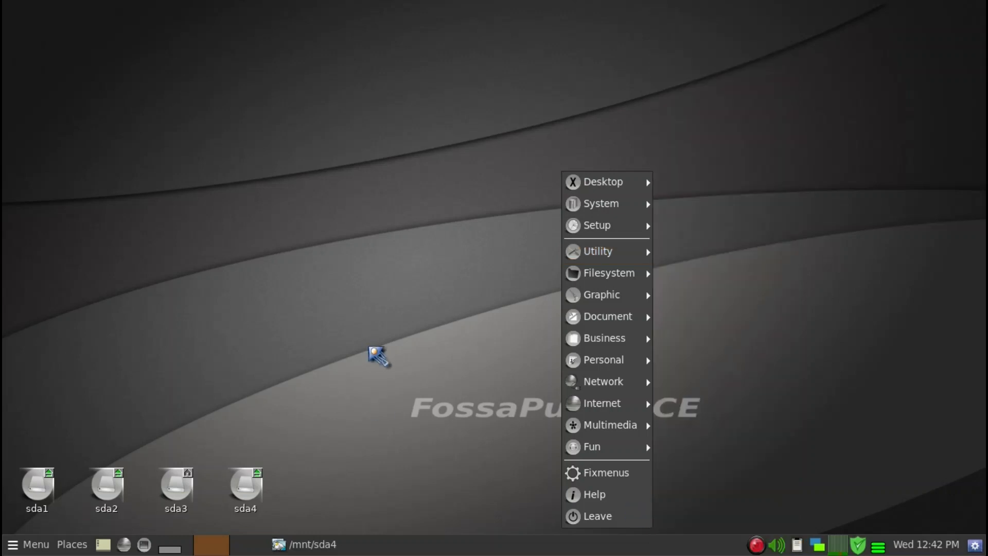
click(370, 349)
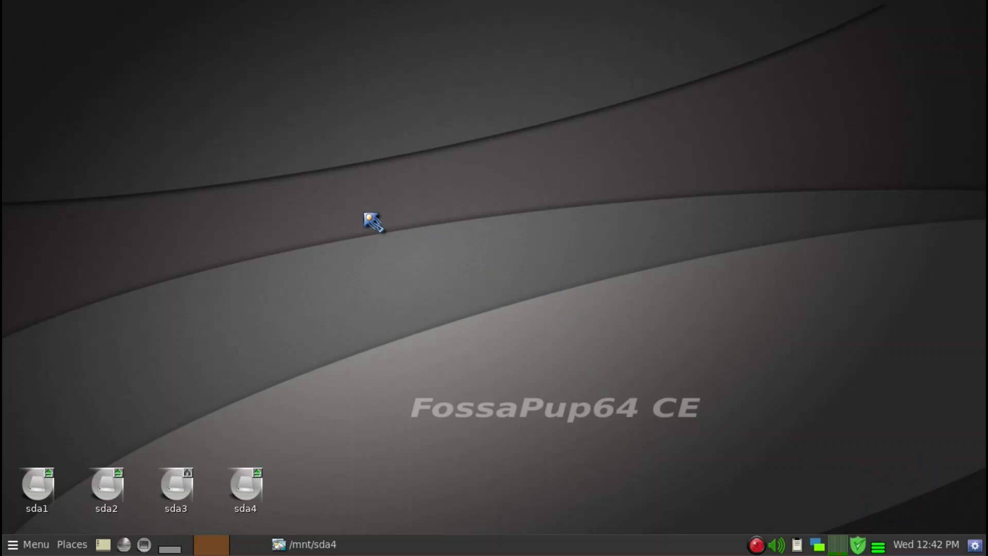
Open the sda3 drive in the file manager and go to the /usr/share/applications folder
click(170, 487)
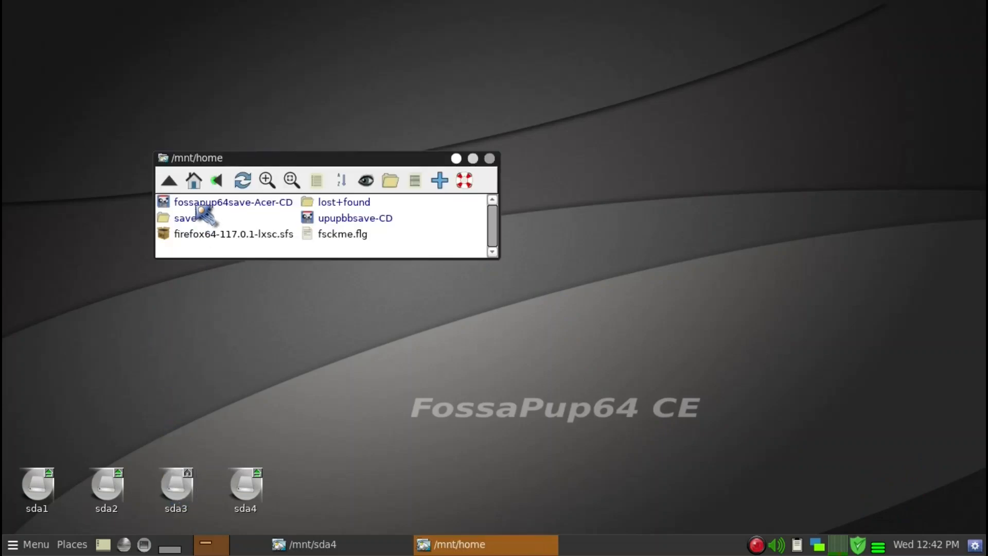
click(194, 180)
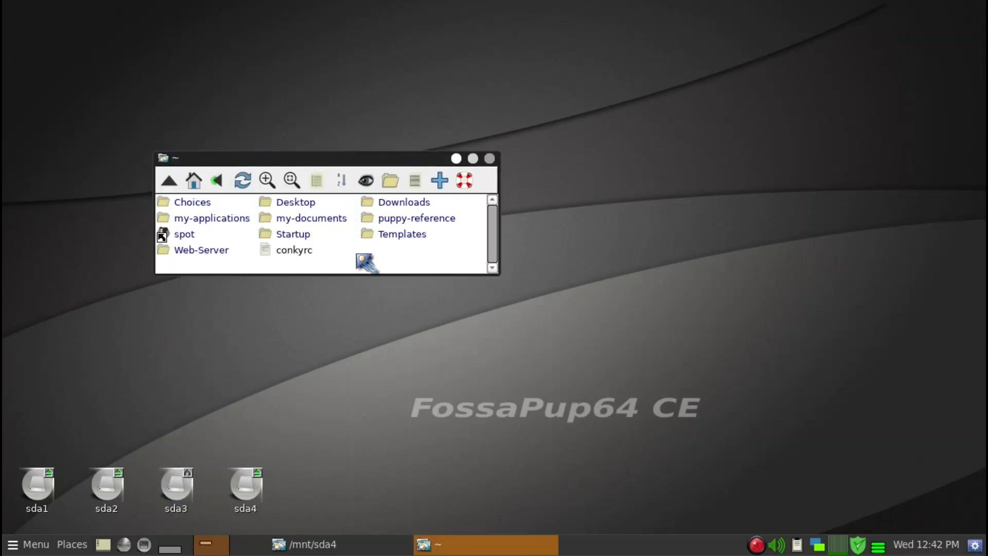
key(slash)
text(/)
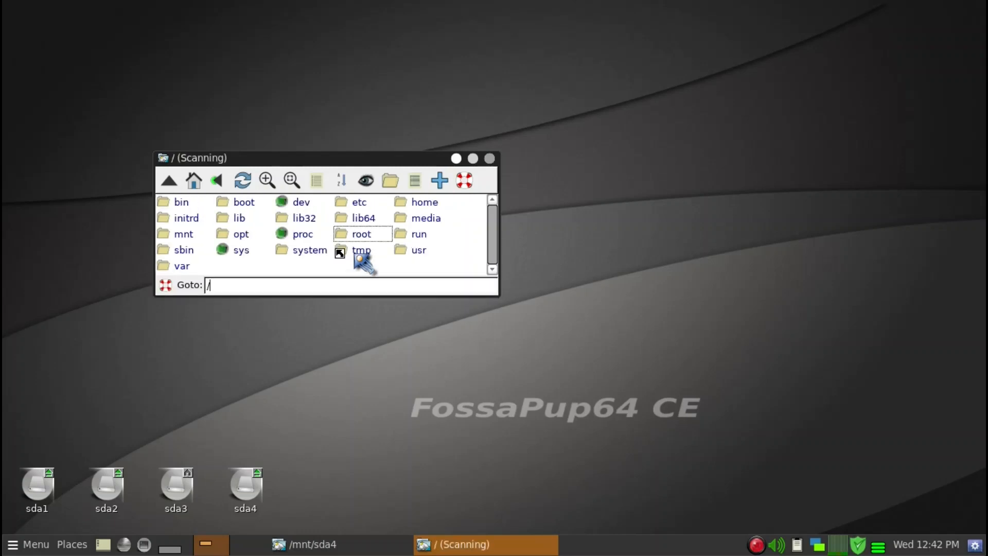
text(usr/share/)
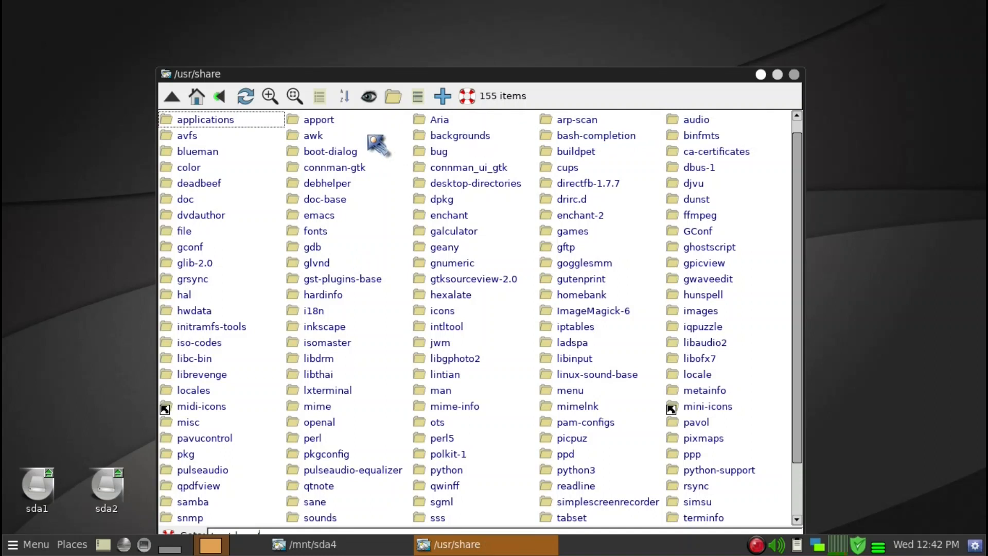
click(204, 122)
Place a shortcut to gexec.desktop on an empty area of the desktop and close the applications folder
scroll(437, 299, down, 10)
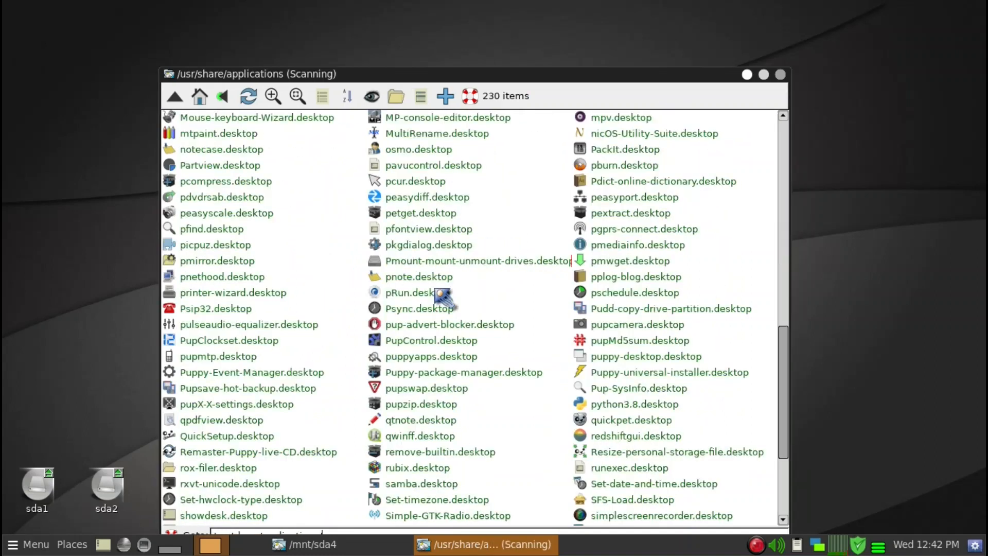
scroll(441, 301, up, 9)
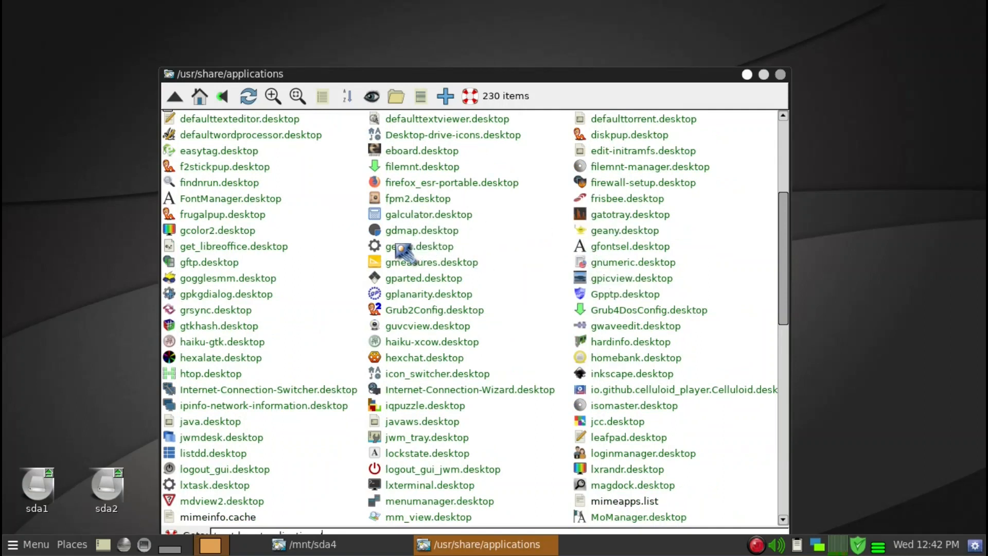
drag(393, 249, 916, 466)
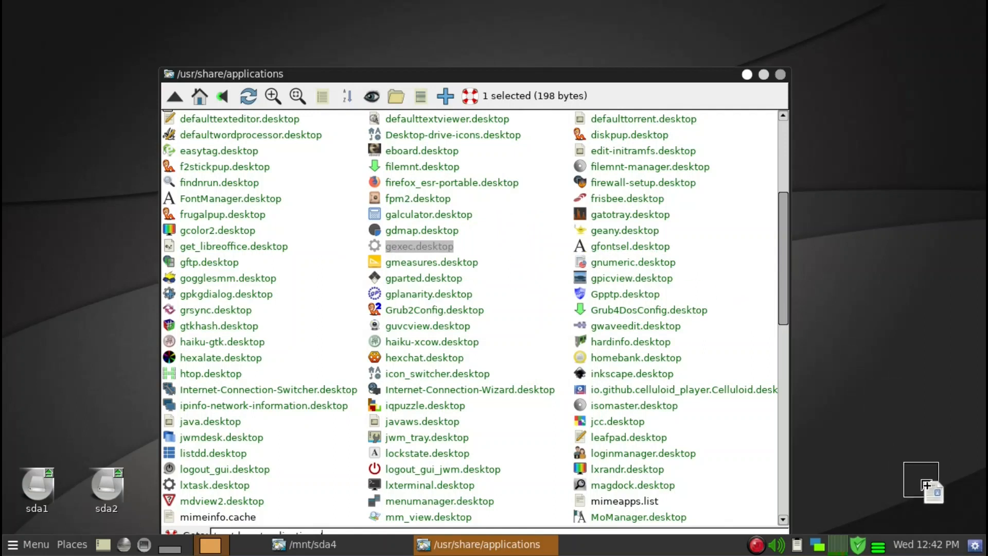
click(780, 75)
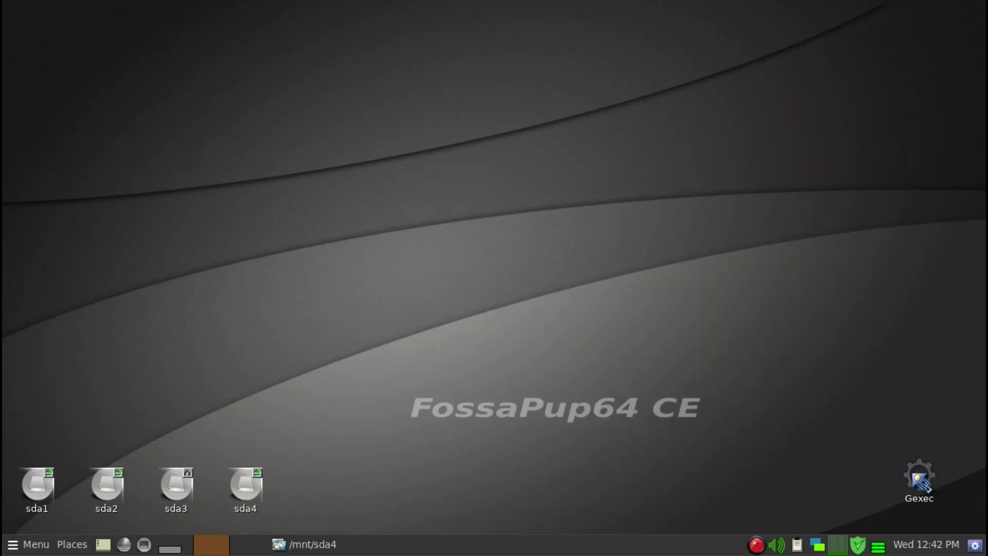
Launch gExec from its desktop shortcut and run the command starting with "abi"
click(917, 479)
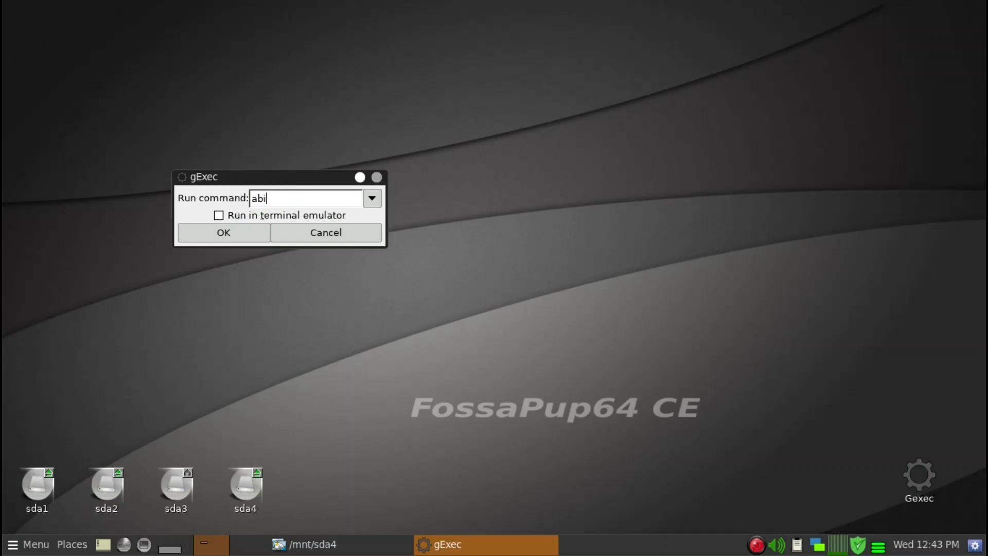
key(Return)
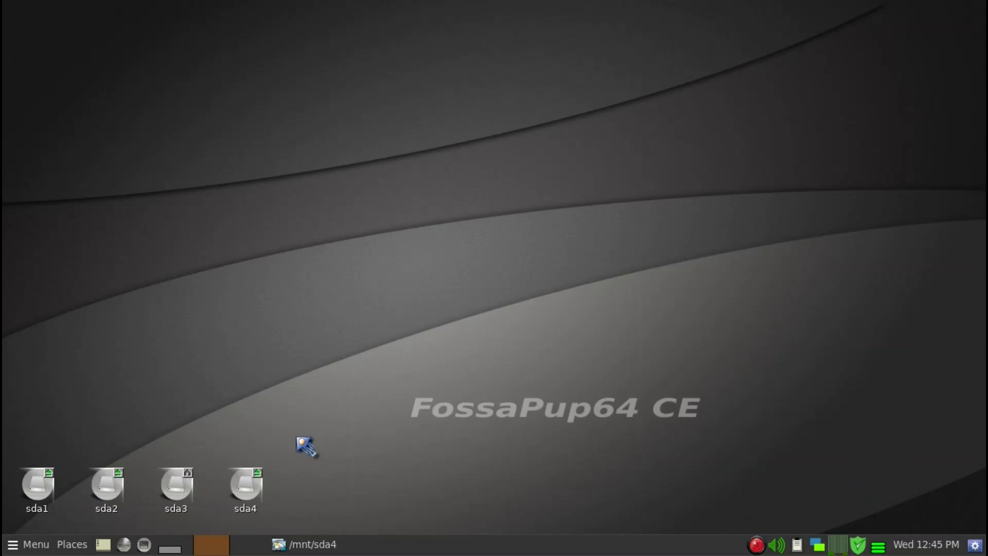
Open the sda3 drive, go to the home directory with hidden files shown, and enter the .jwm folder
double_click(180, 489)
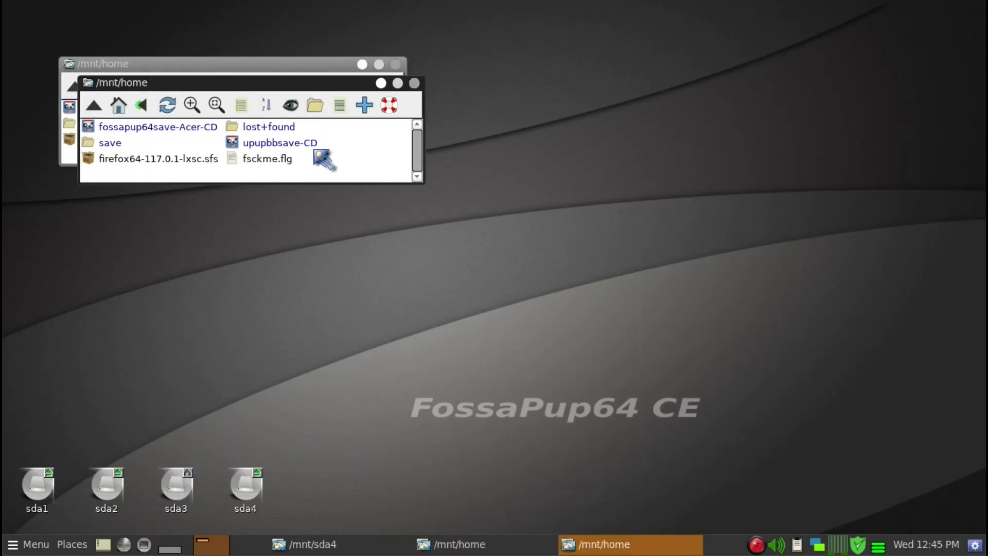
click(119, 105)
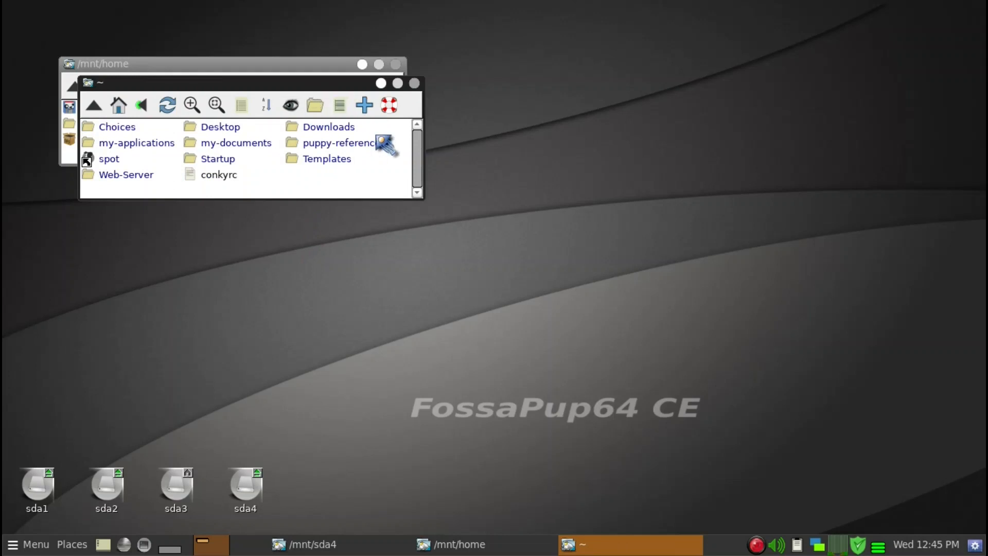
key(ctrl+h)
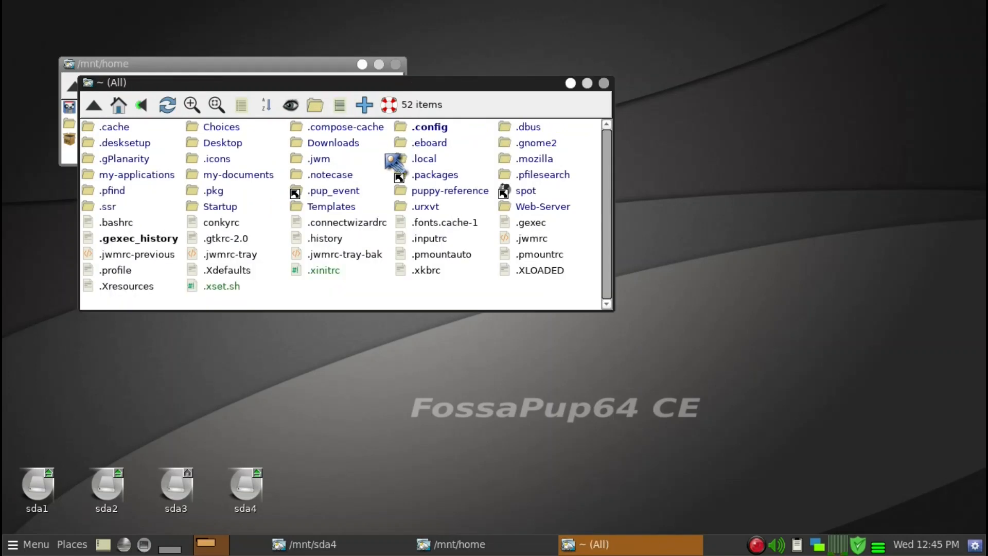
click(321, 161)
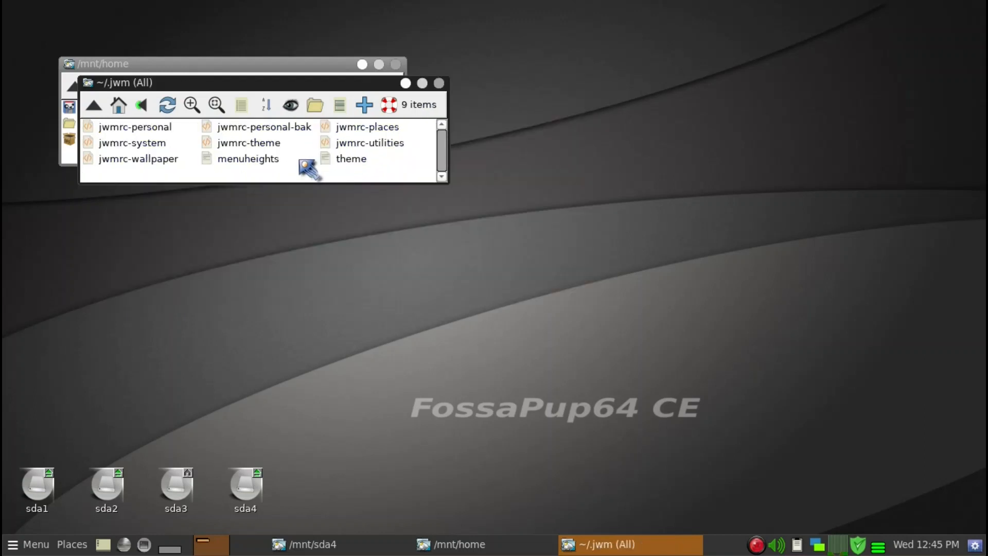
Open the jwmrc-personal file in Geany and maximize the editor window
right_click(164, 130)
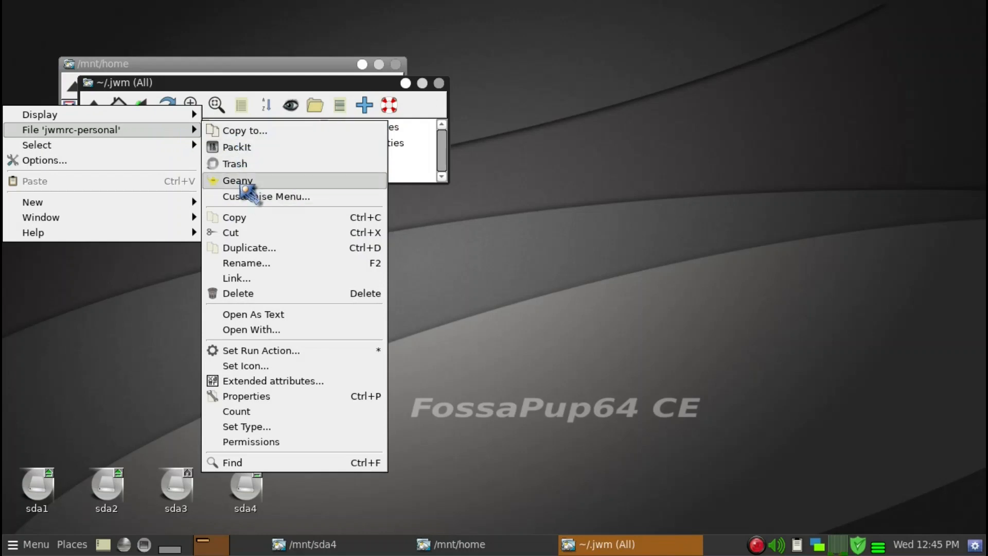
click(238, 180)
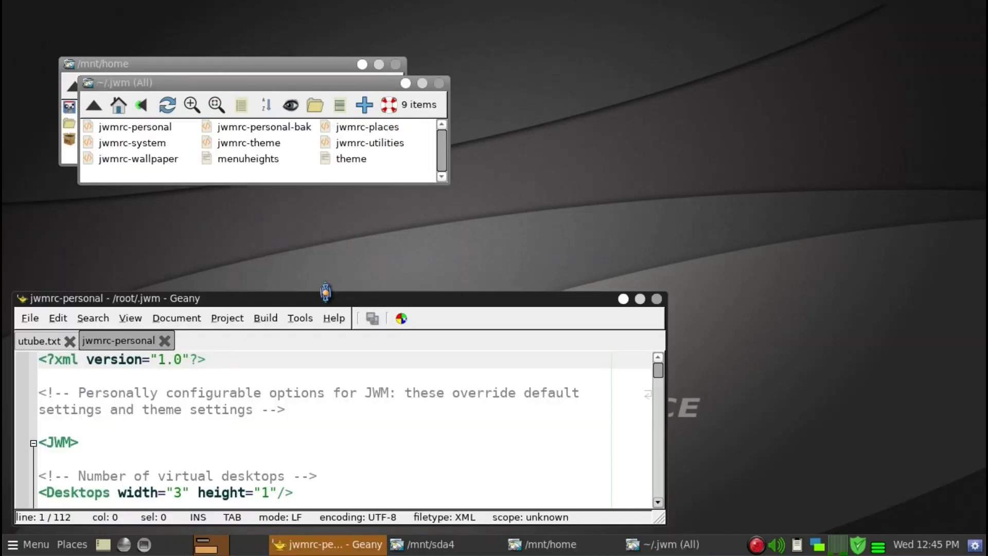
click(641, 300)
Copy the F7 defaultterminal key binding line and paste it on a new line below the keymap-set binding
scroll(494, 320, down, 12)
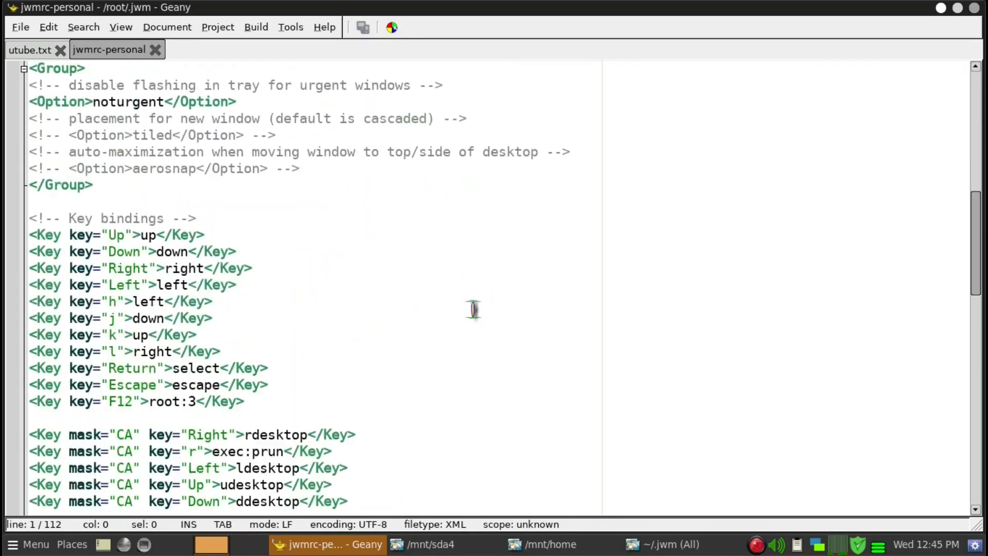
scroll(474, 307, down, 5)
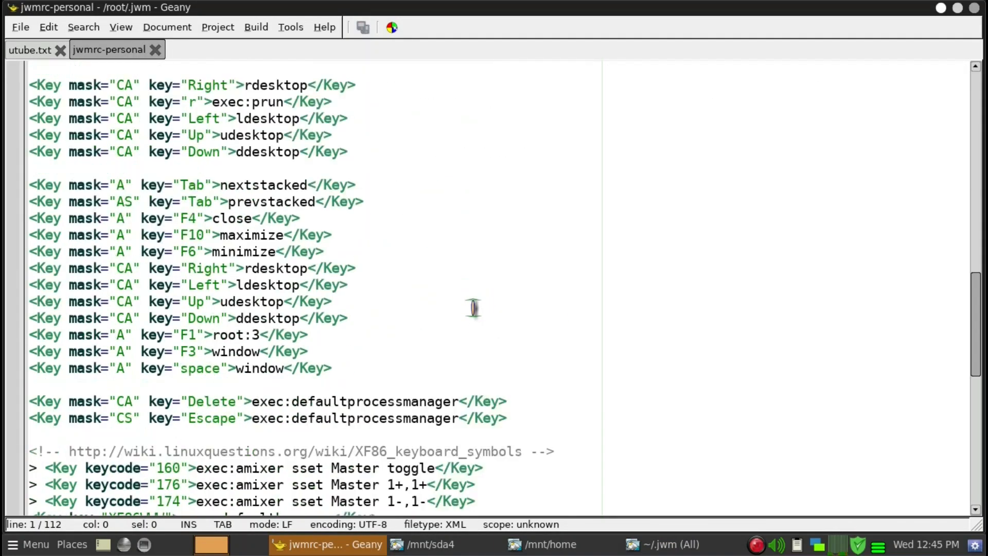
scroll(473, 308, down, 3)
scroll(473, 308, down, 1)
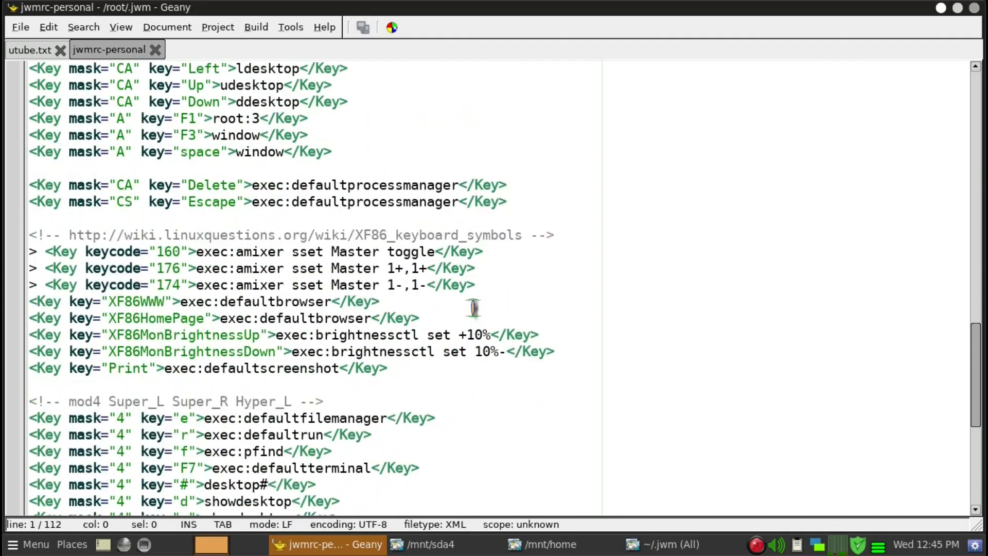
scroll(473, 308, down, 1)
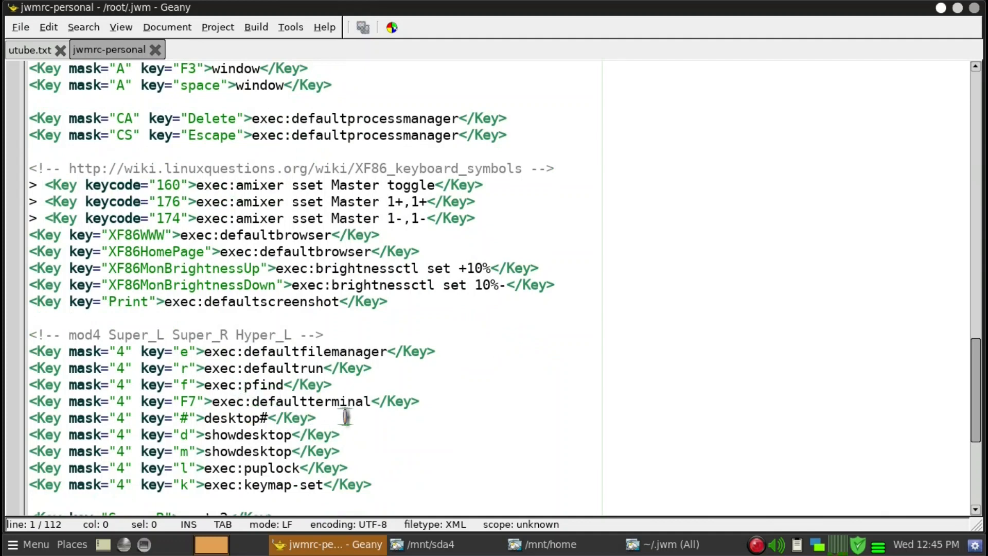
drag(427, 402, 17, 401)
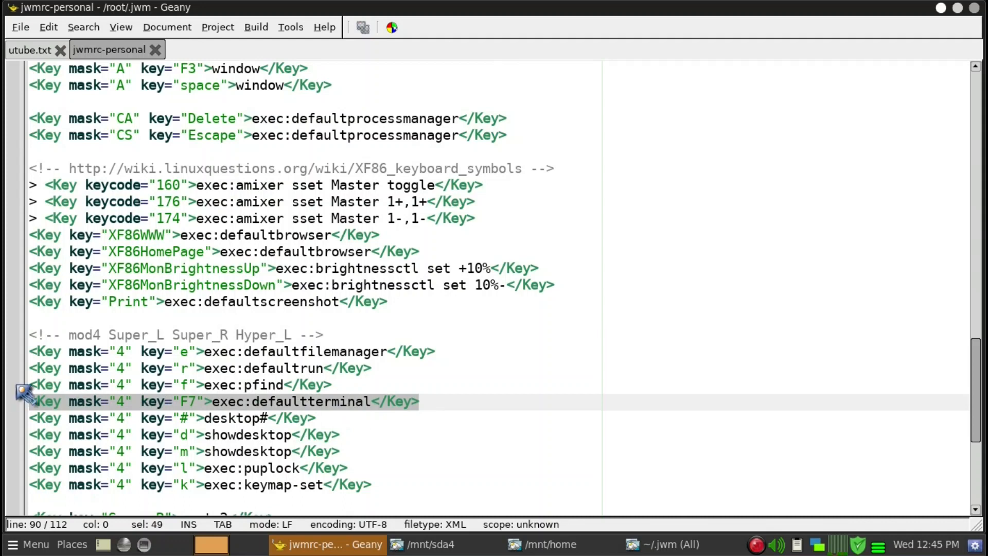
right_click(135, 407)
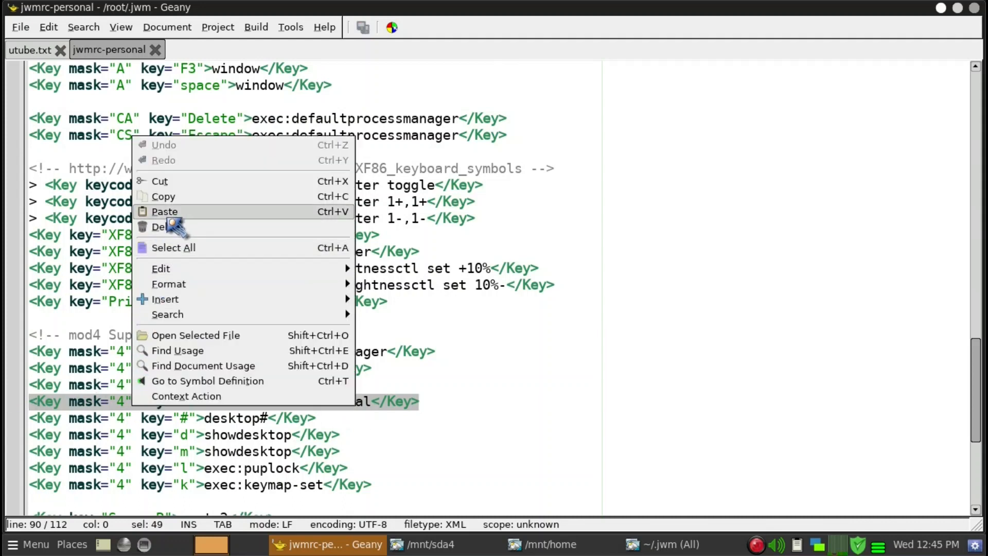
click(172, 200)
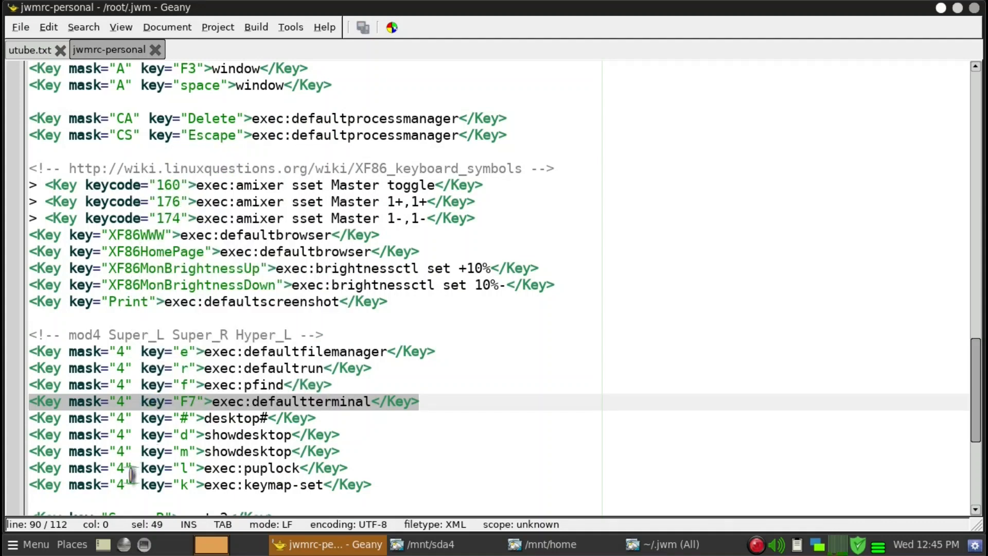
click(103, 501)
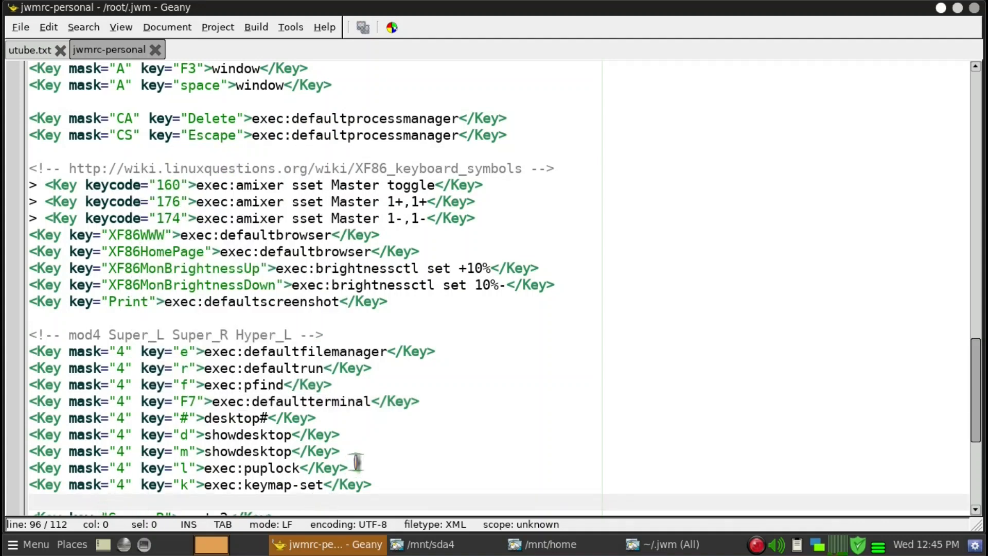
key(Return)
key(Return)
key(Up)
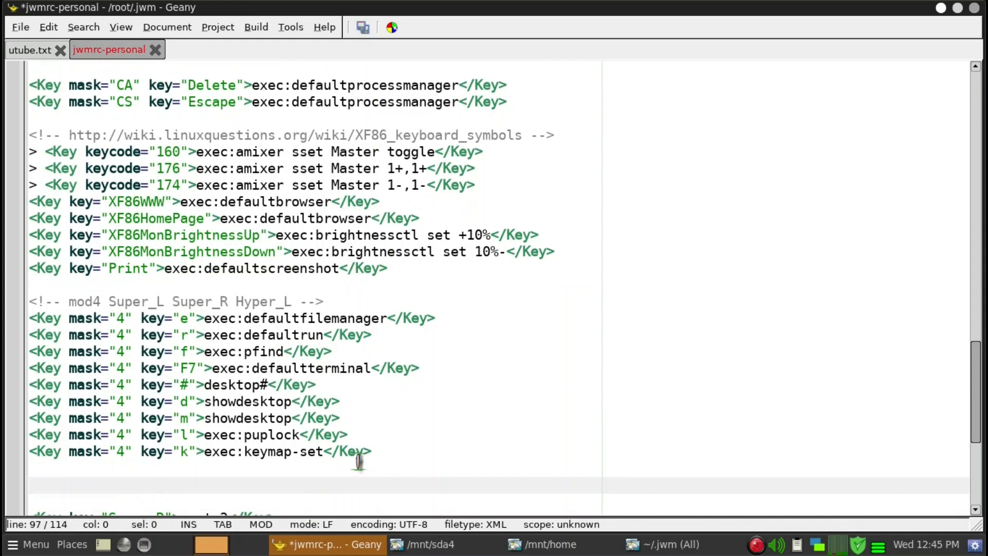
key(ctrl+v)
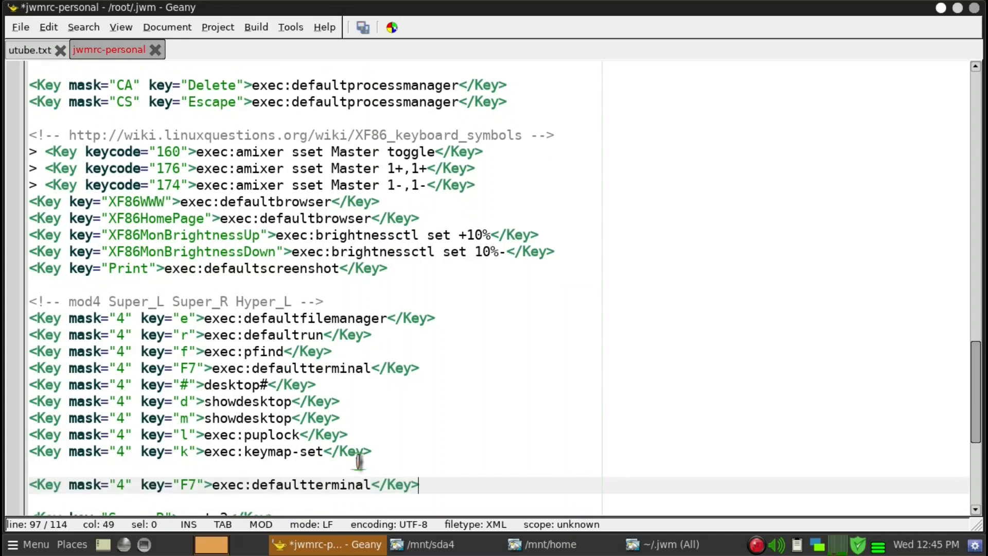
Change the pasted binding's key to space and its command to gexec, and save the file
click(126, 486)
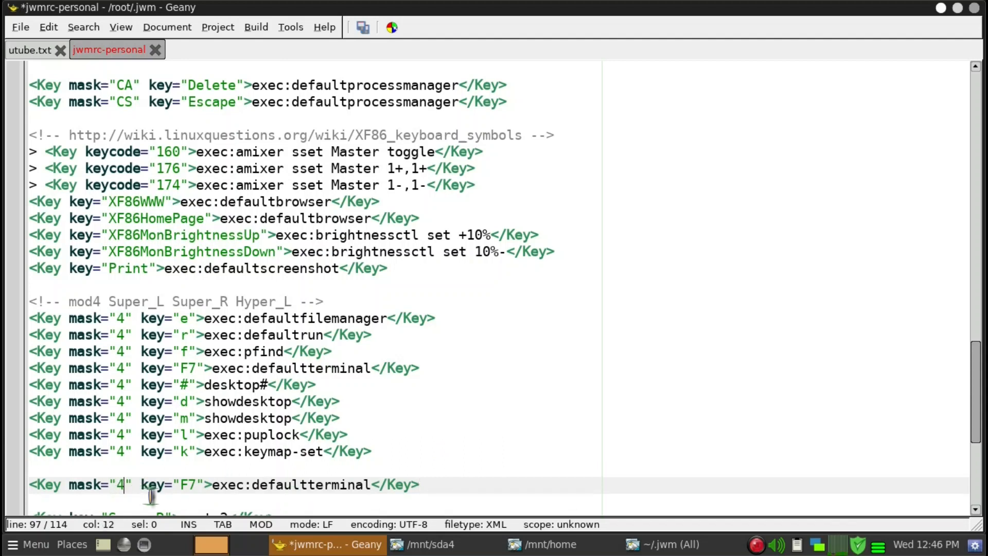
click(196, 484)
key(BackSpace)
key(BackSpace)
text(spacd)
key(BackSpace)
text(e)
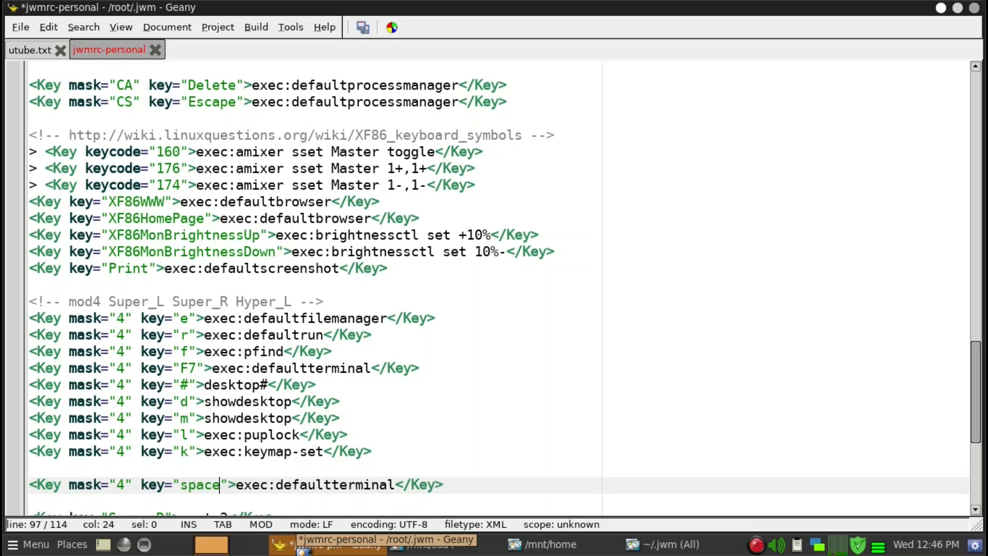
double_click(300, 485)
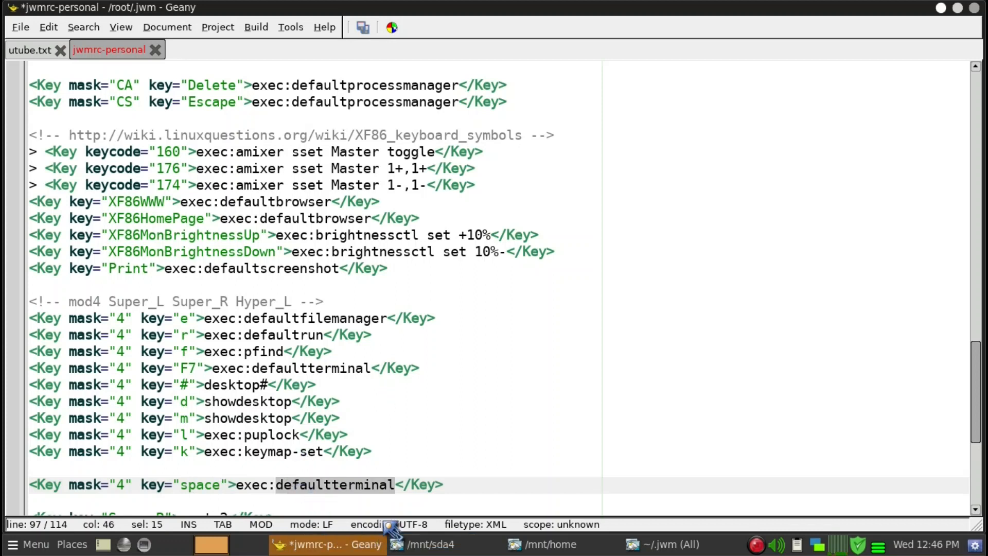
text(gexec)
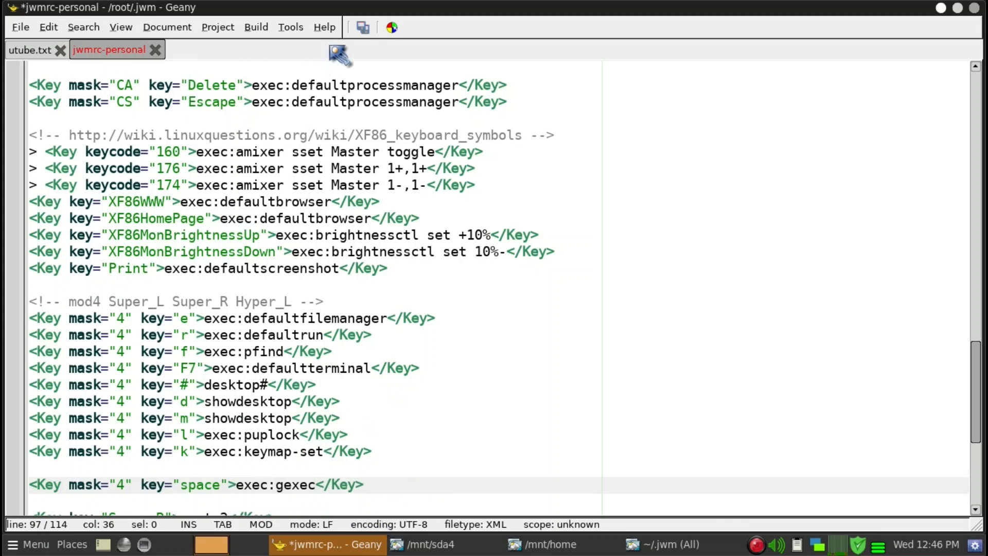
click(362, 28)
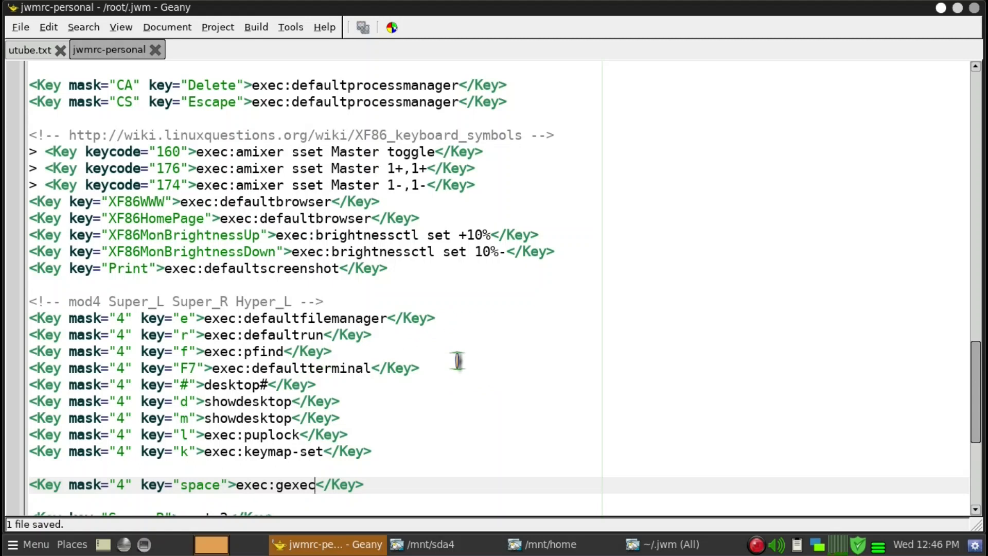
Restart the window manager from a terminal with "jwm -restart &", and exit the terminal
click(146, 545)
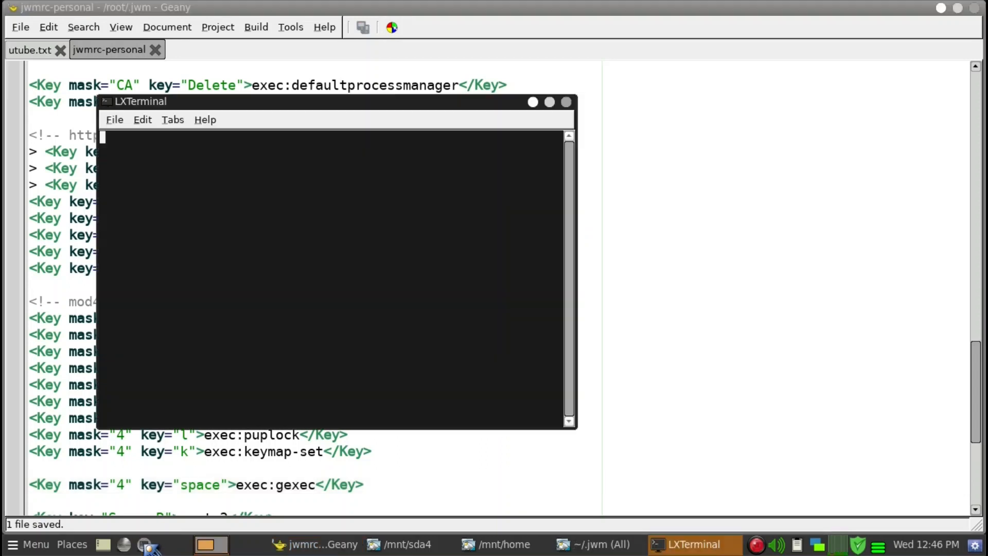
drag(369, 105, 669, 85)
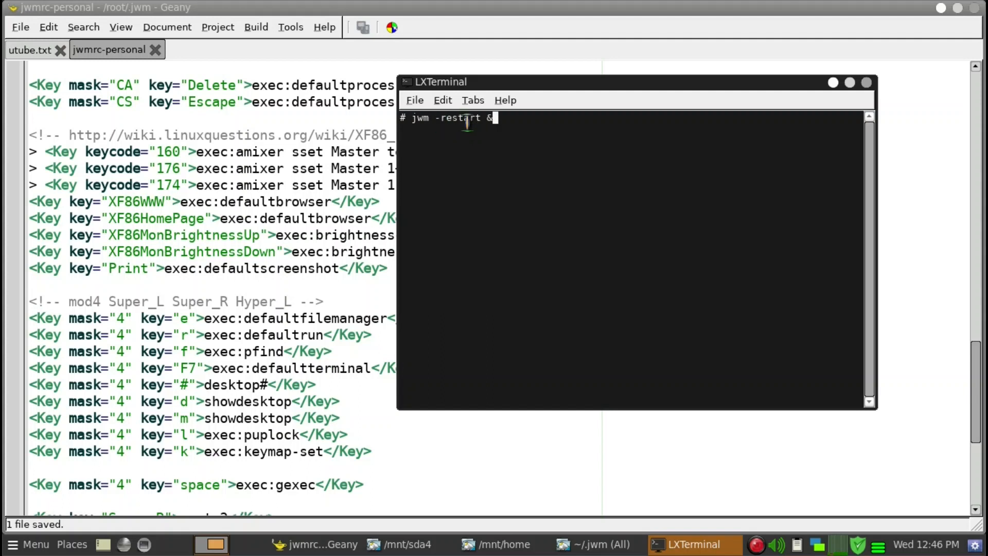
key(Return)
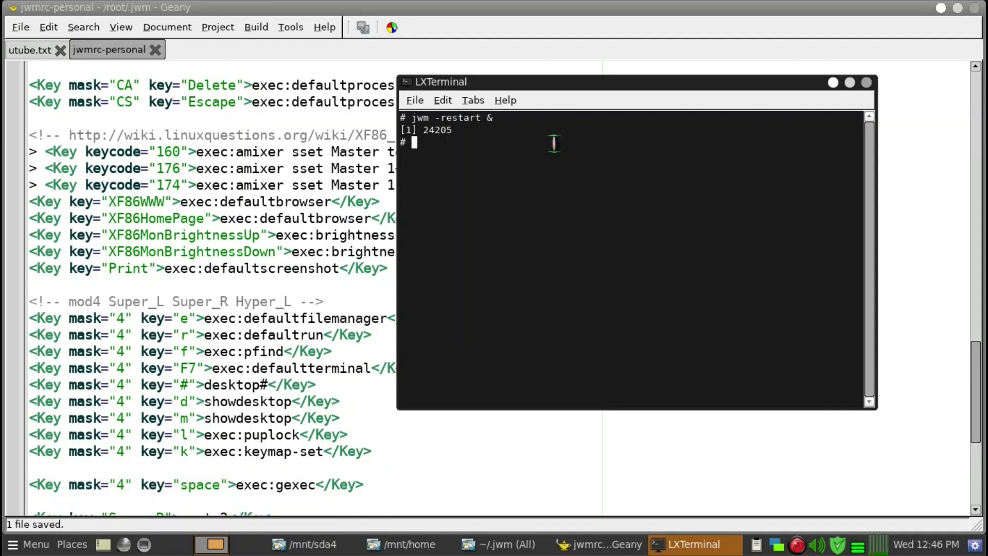
text(exit)
key(Return)
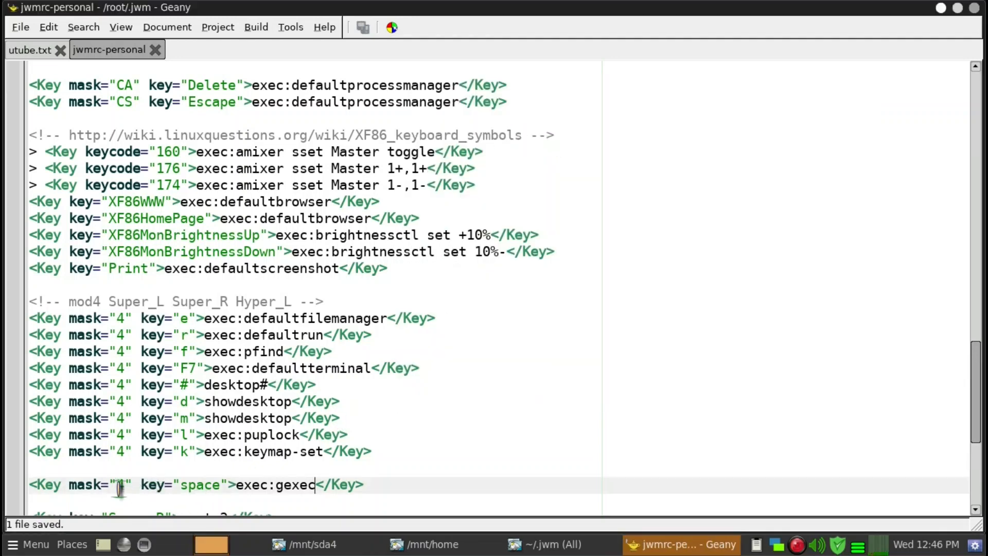
scroll(231, 390, up, 2)
scroll(234, 397, down, 2)
click(428, 482)
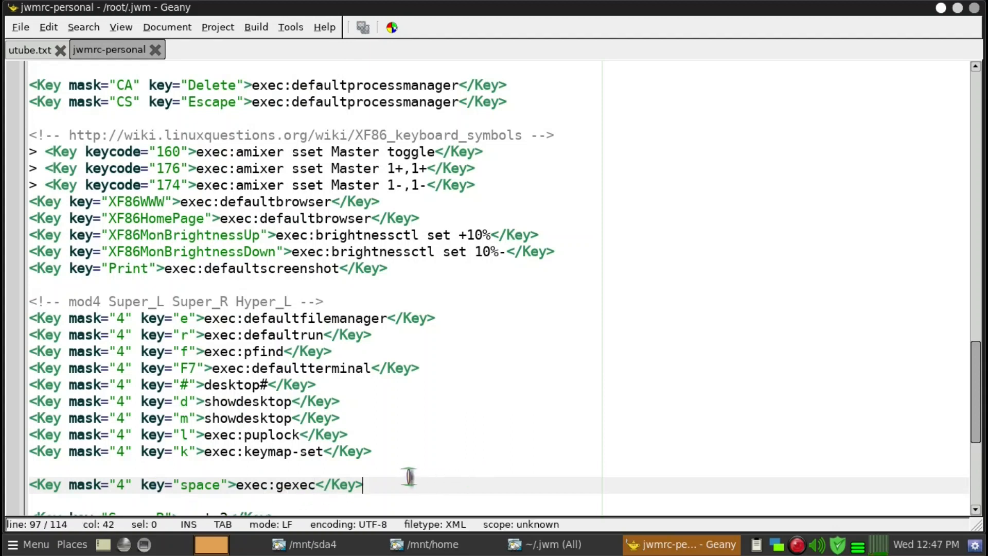
Test the new Super+Space key binding by launching gExec, move its window away from the corner, and close it
key(super+space)
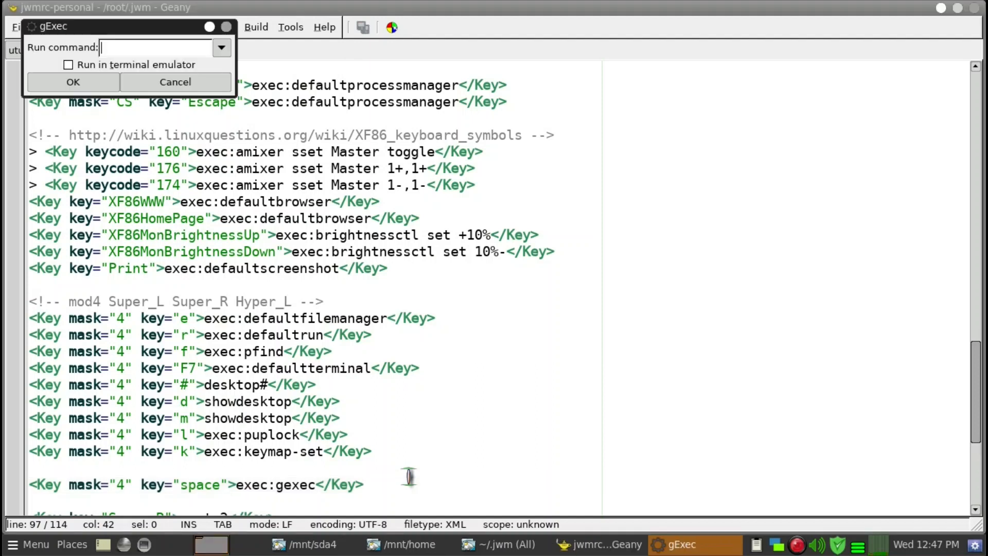
drag(168, 31, 362, 110)
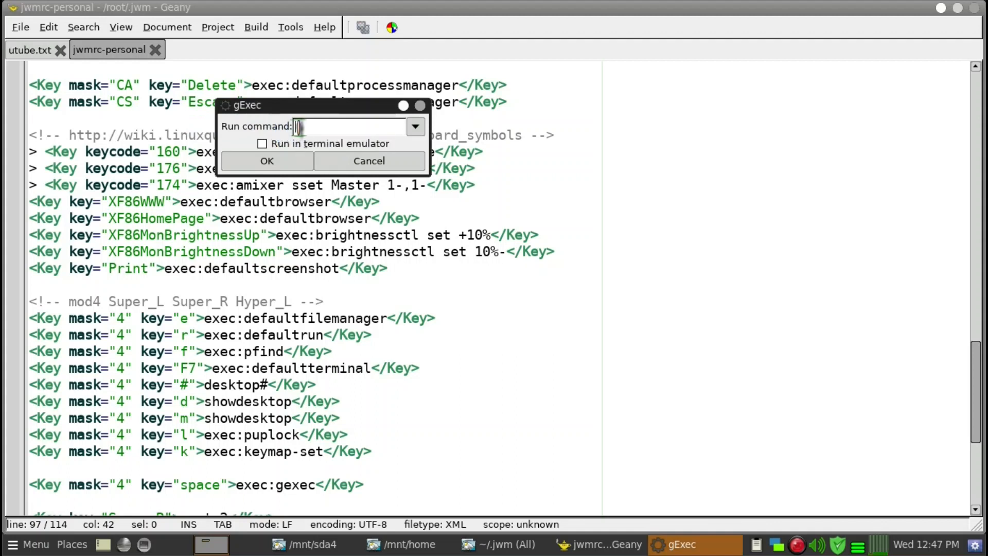
click(421, 106)
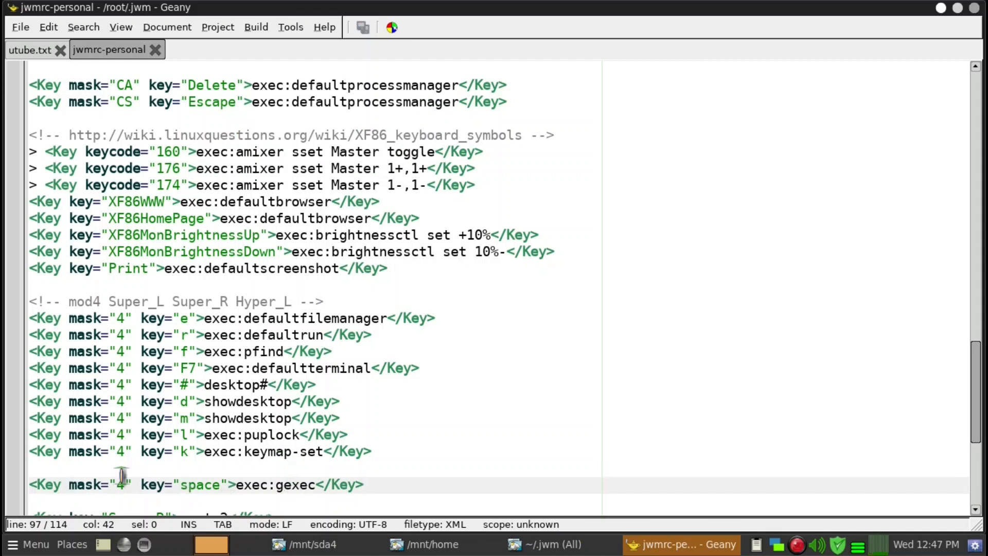
Change the command of the mask 4 space binding to prun and save jwmrc-personal
double_click(295, 486)
text(prun)
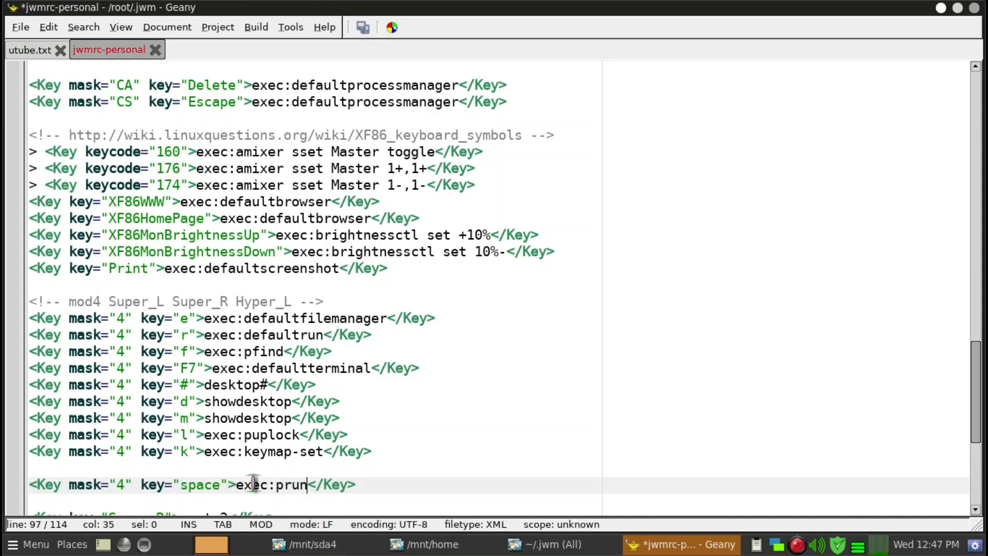
click(367, 29)
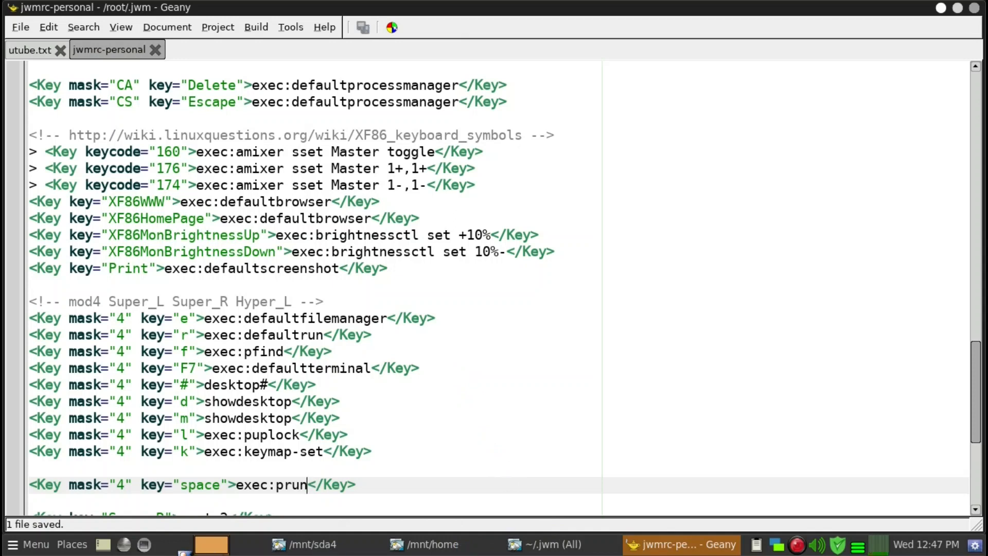
Restart the window manager from a terminal with "jwm -restart &" and exit the terminal
click(145, 544)
text(jwm -restart &)
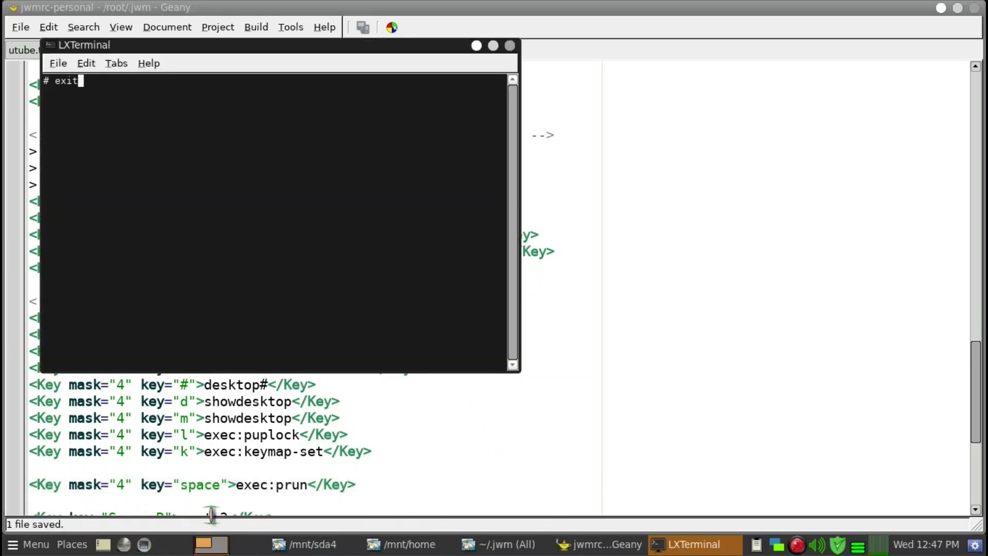
key(Return)
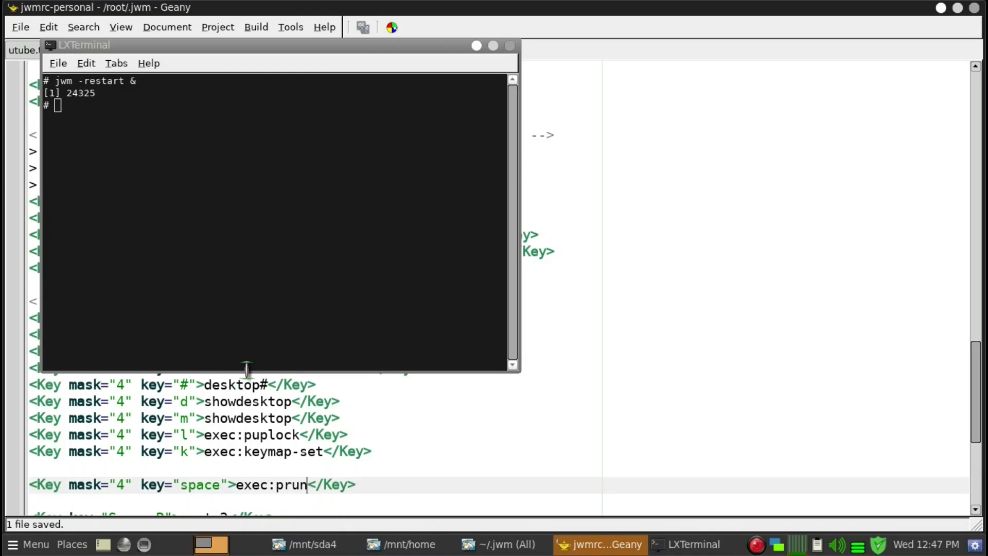
click(313, 215)
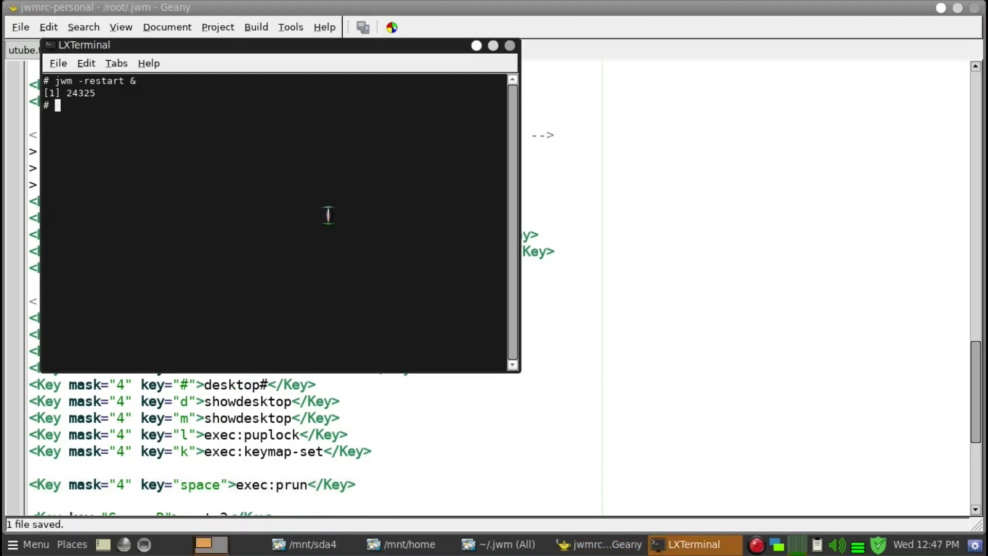
text(exit)
key(Return)
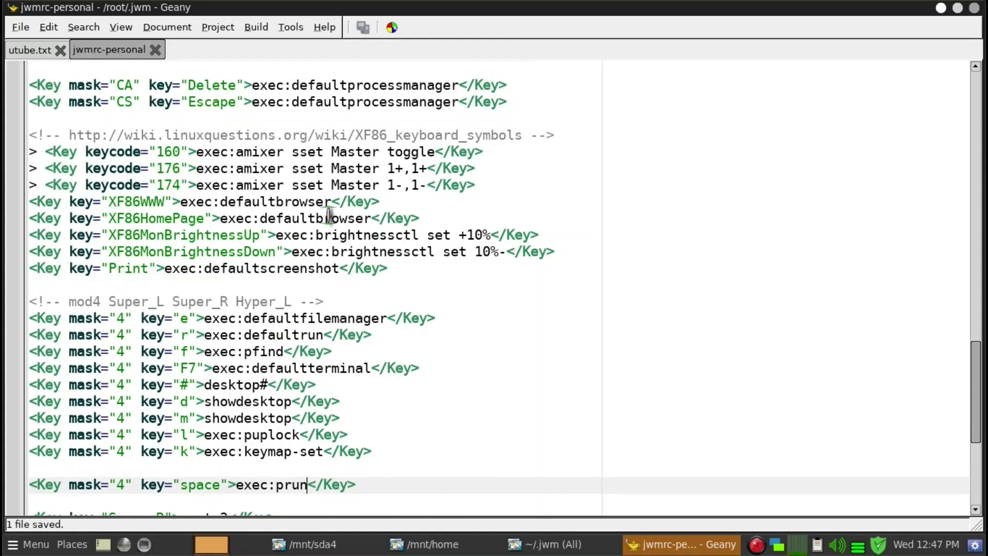
Test the edited Super+Space key binding by launching pRun, and close its window
key(super+space)
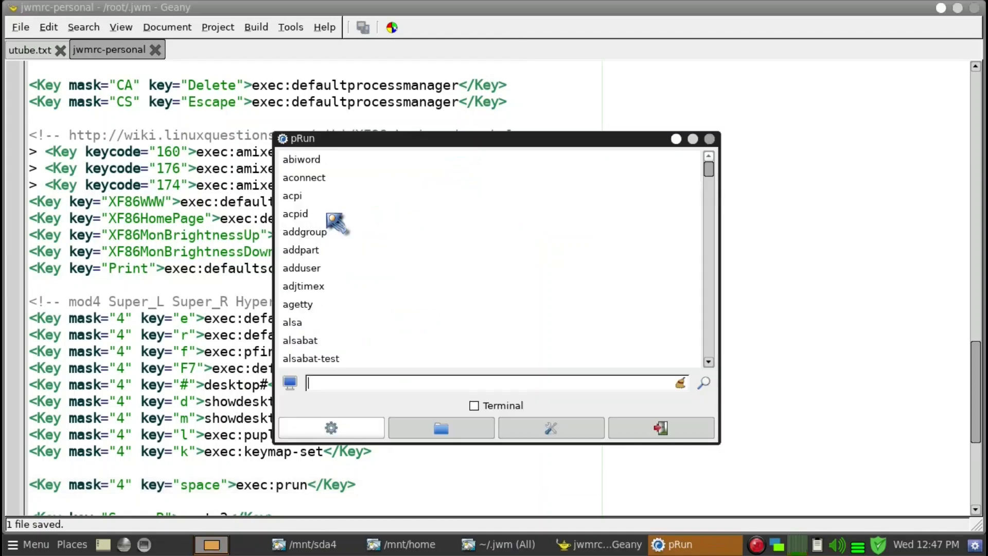
click(711, 140)
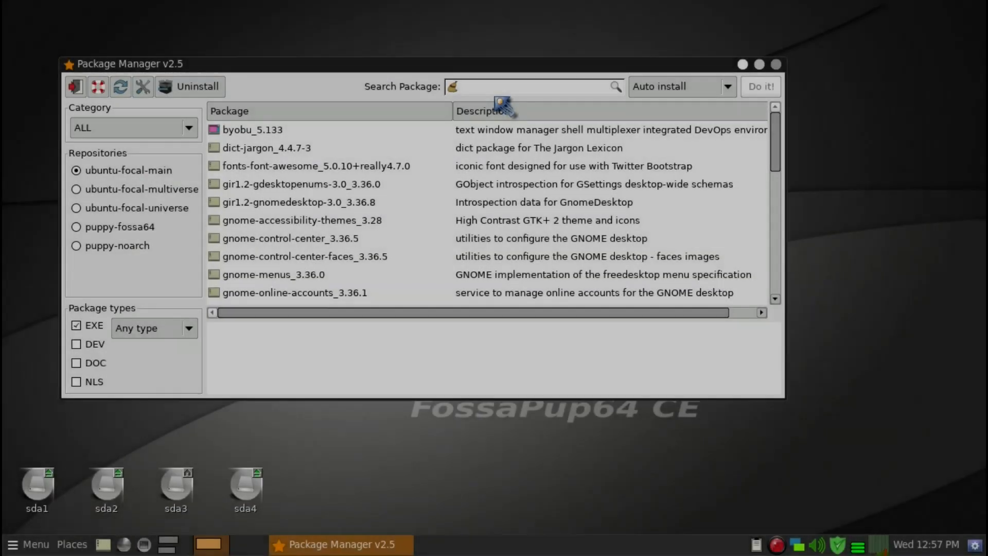
Search for rofi in the Package Manager and sort the results by package name
text(rofi)
key(Return)
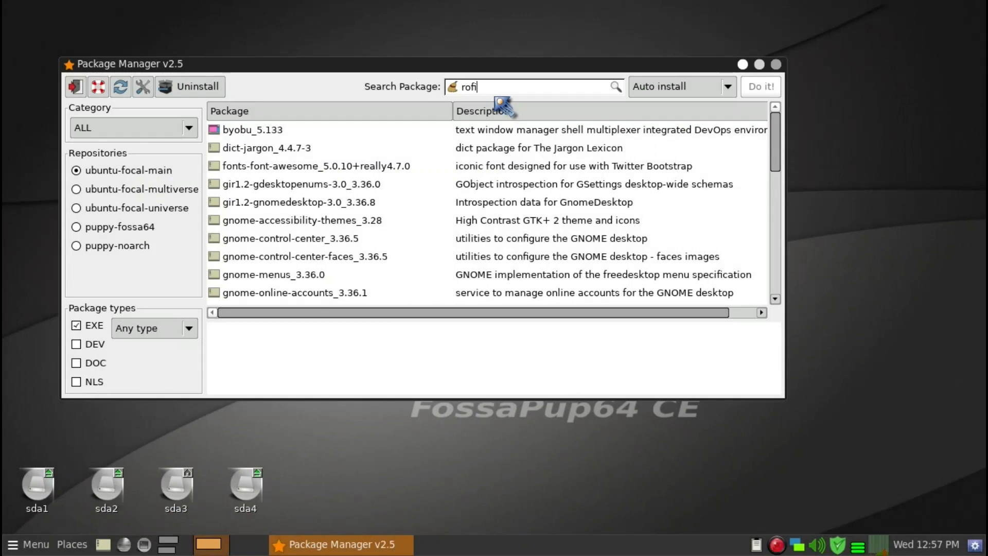
click(323, 117)
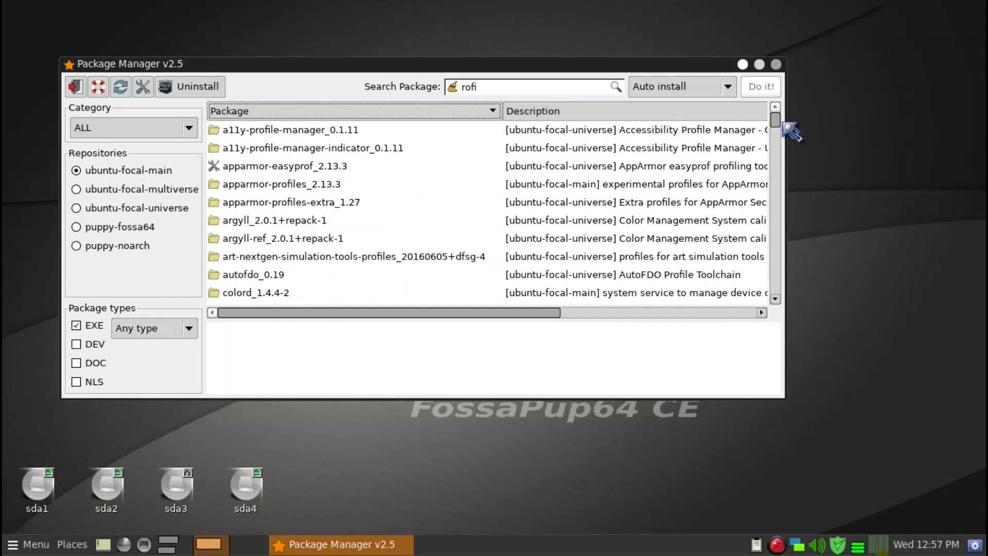
Find and select the rofi_1.5.4-1 package to view its details, and close the Package Manager
drag(781, 123, 791, 304)
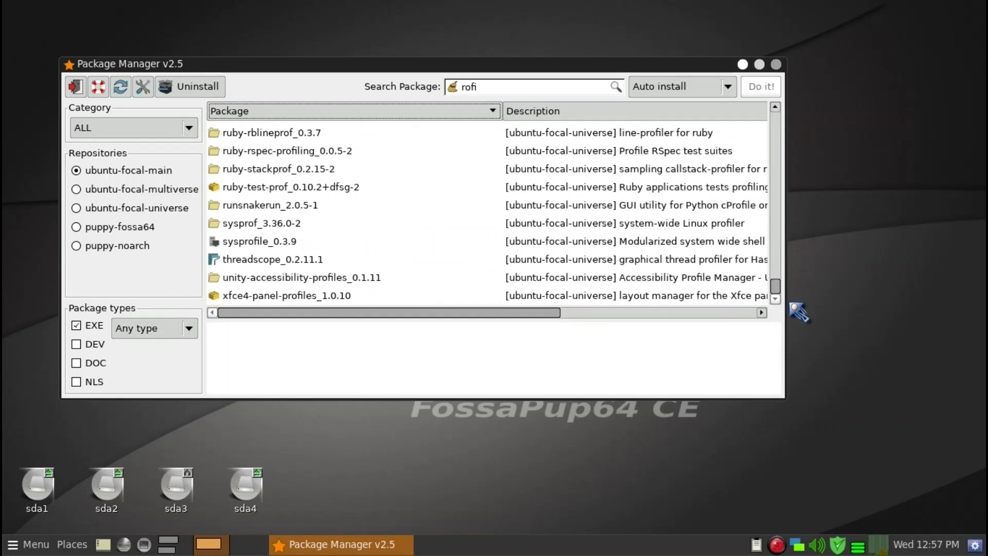
scroll(402, 258, up, 3)
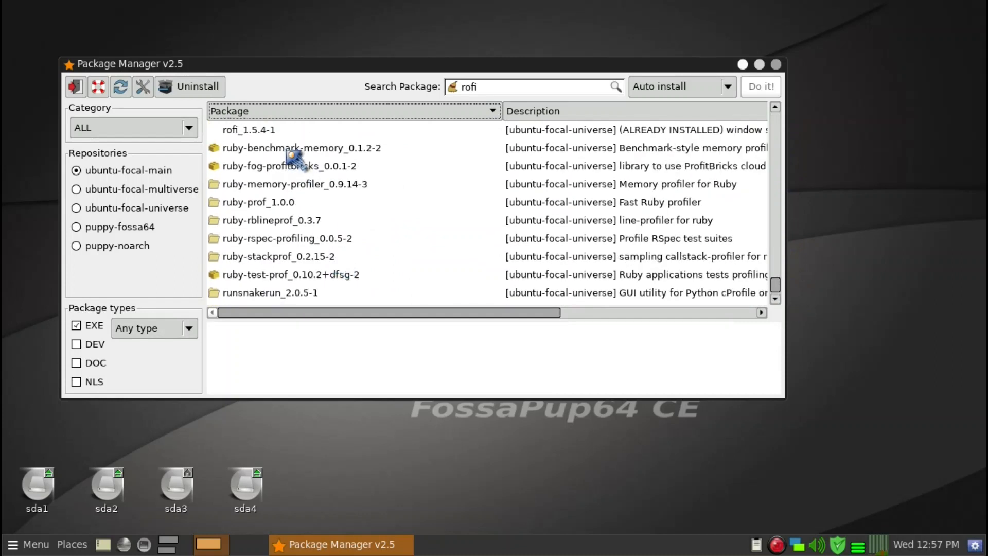
click(283, 135)
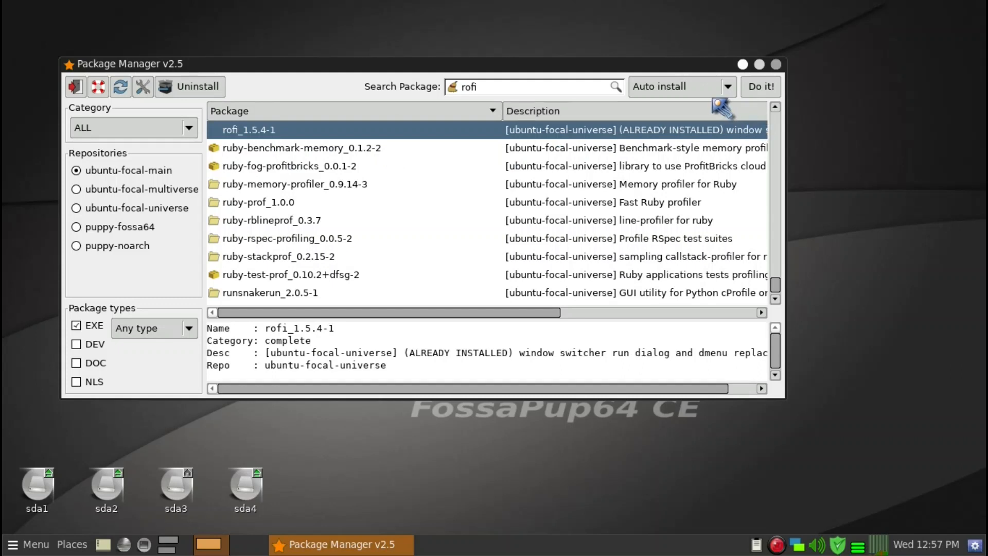
drag(692, 62, 693, 89)
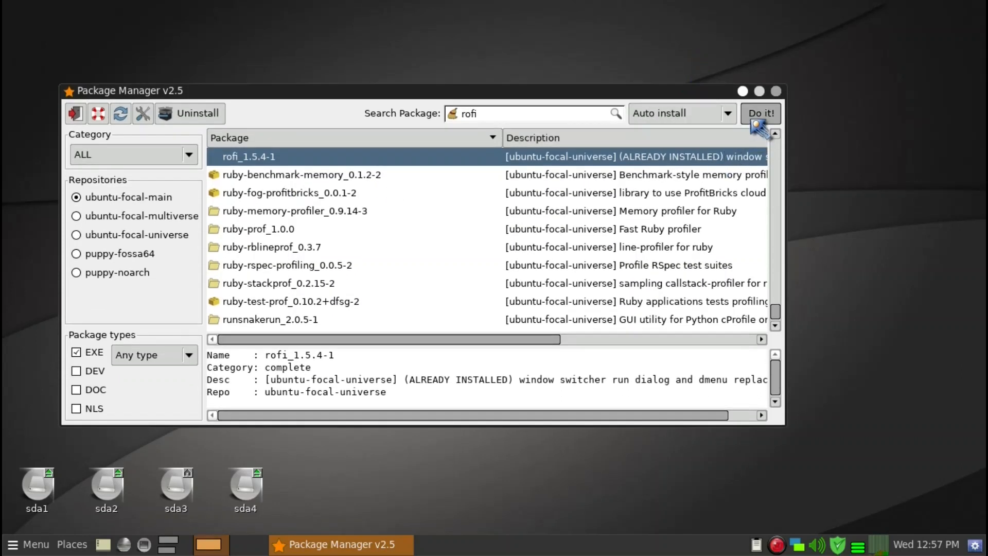
click(776, 91)
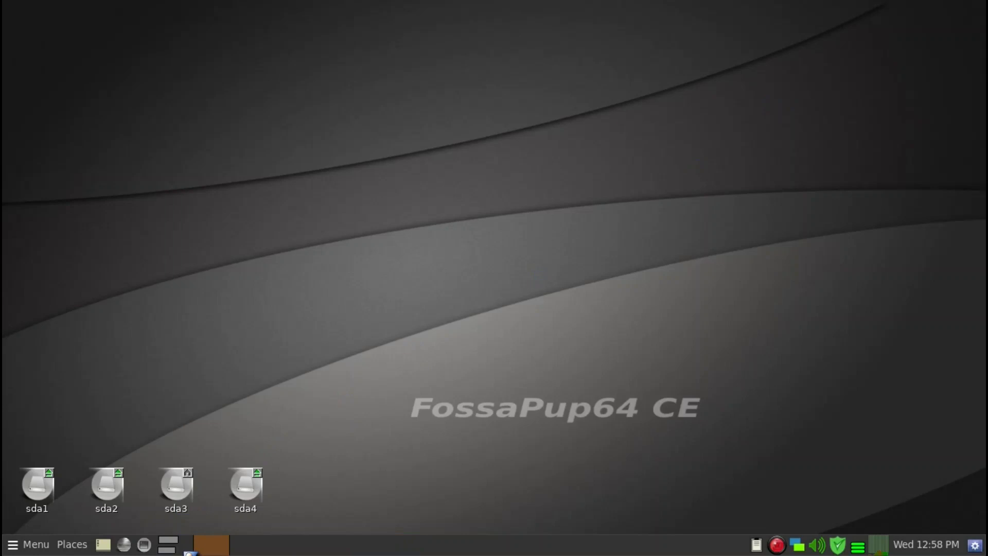
Switch to the workspace with the home folder, open the .jwm folder, and show the jwmrc-personal file in Geany
click(188, 552)
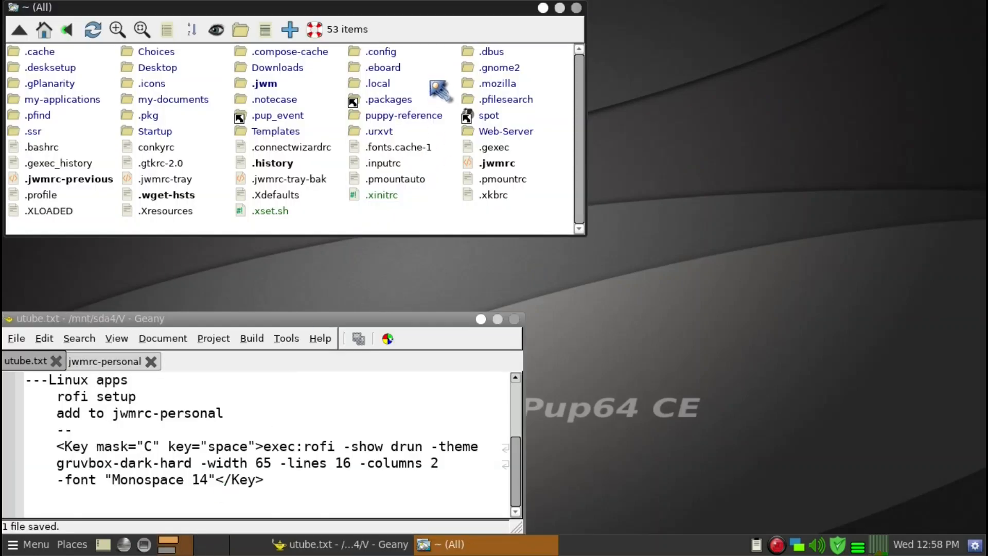
mouse_move(411, 7)
mouse_down()
mouse_move(445, 18)
mouse_move(418, 17)
mouse_up()
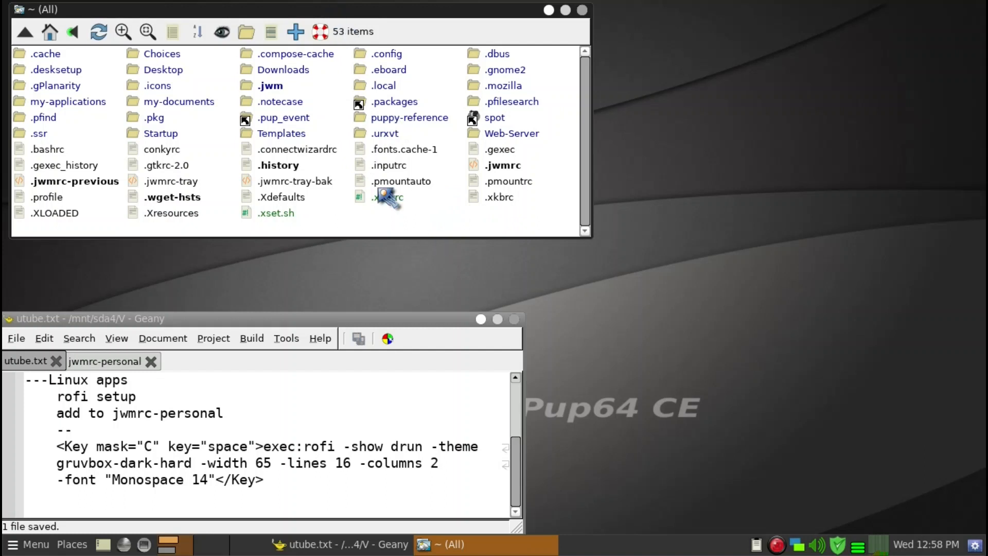
click(275, 86)
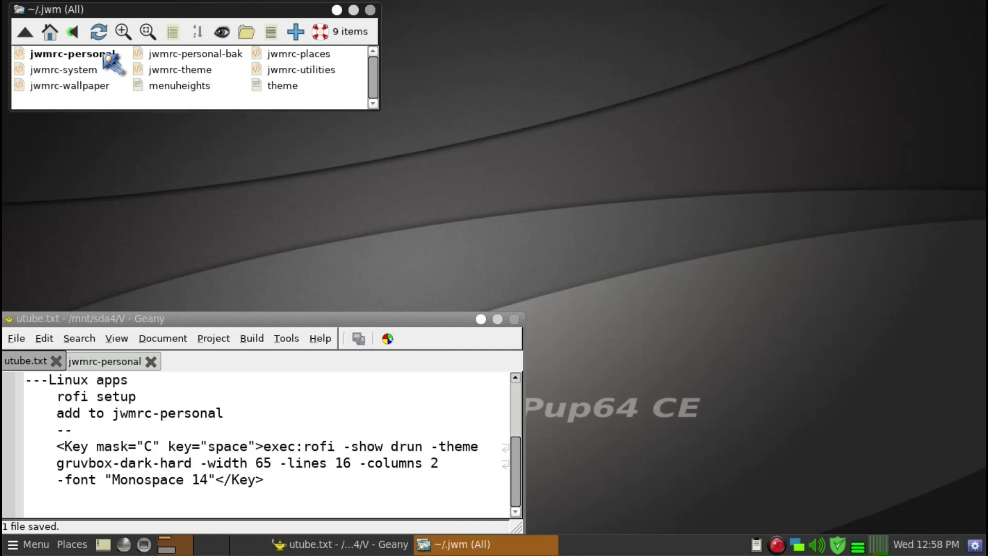
drag(105, 55, 133, 357)
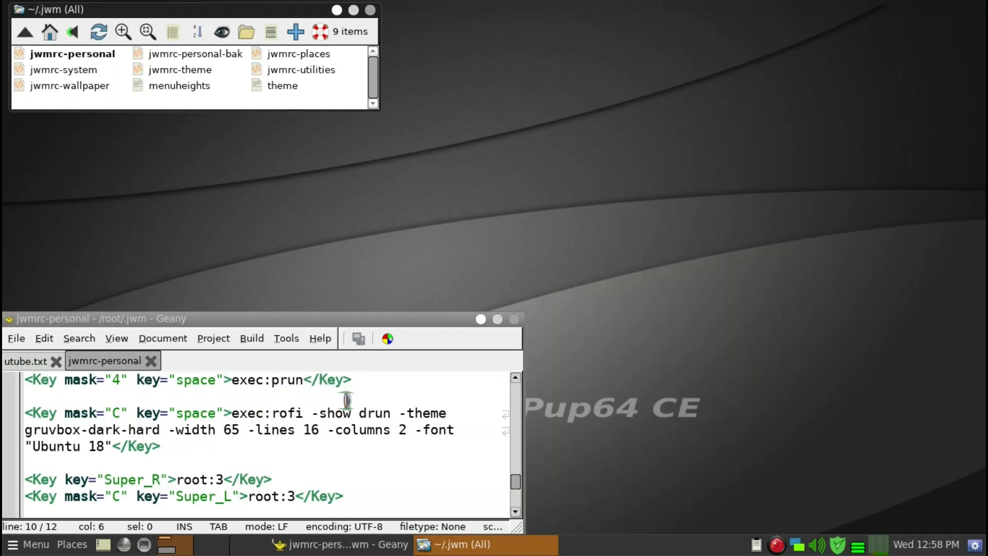
Copy the complete rofi key binding, from <Key mask="C" key="space"> to </Key>, out of the utube.txt notes
click(28, 362)
scroll(146, 415, down, 2)
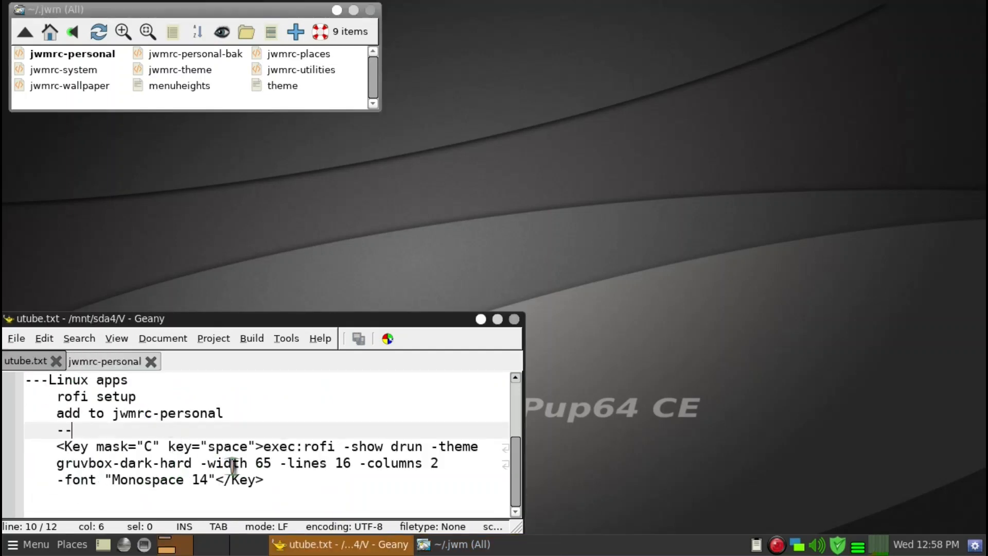
drag(264, 479, 53, 447)
right_click(76, 450)
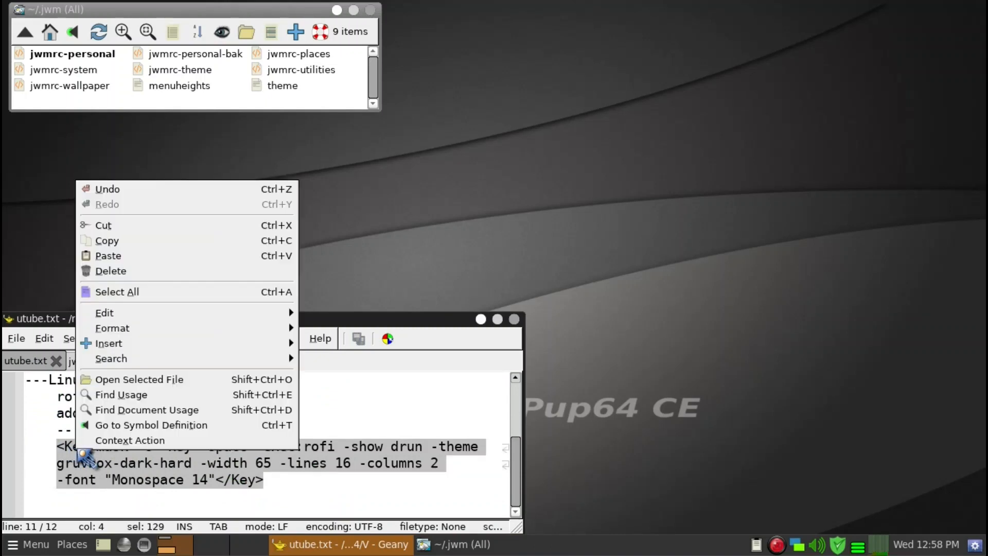
click(114, 241)
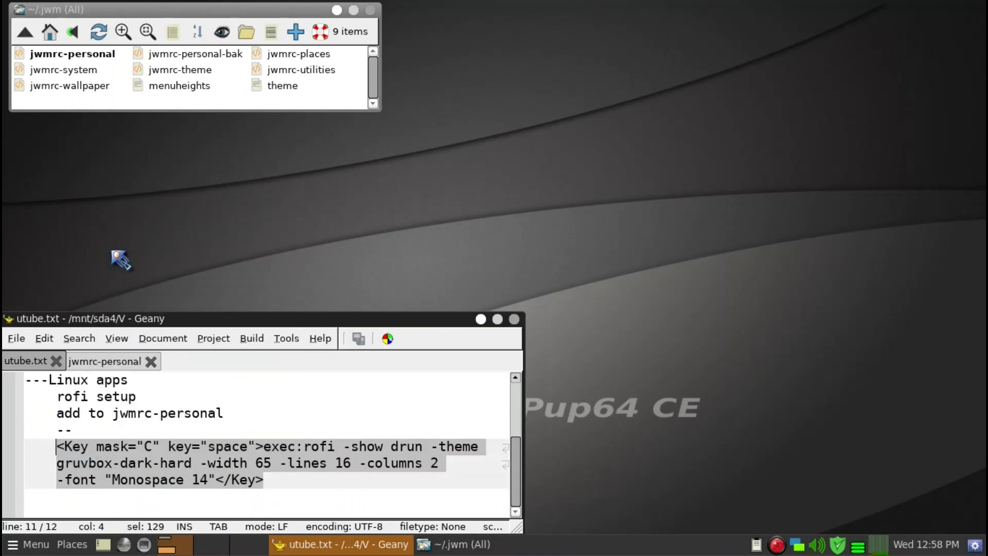
Set the font of the rofi key binding in jwmrc-personal to "Monospace 14" and save the file
click(129, 362)
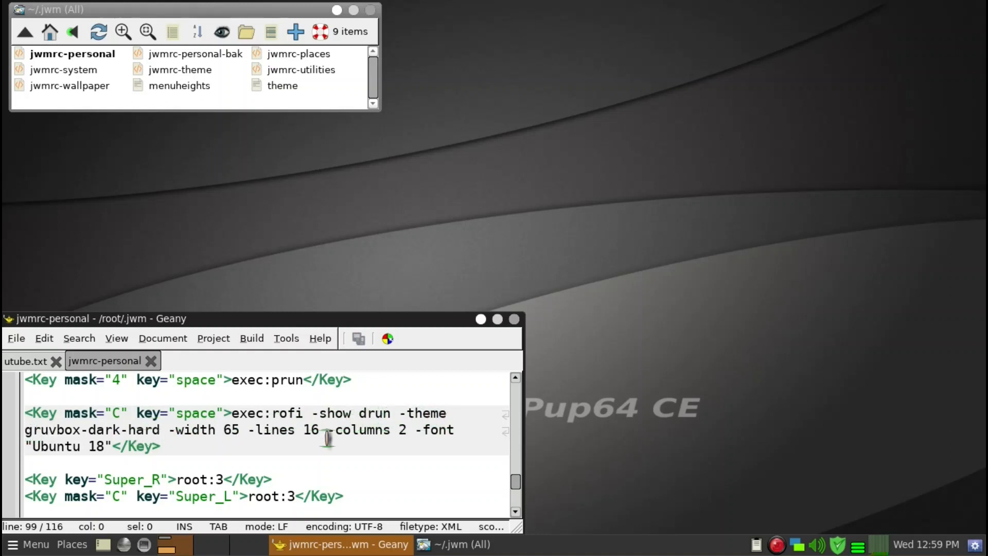
double_click(75, 446)
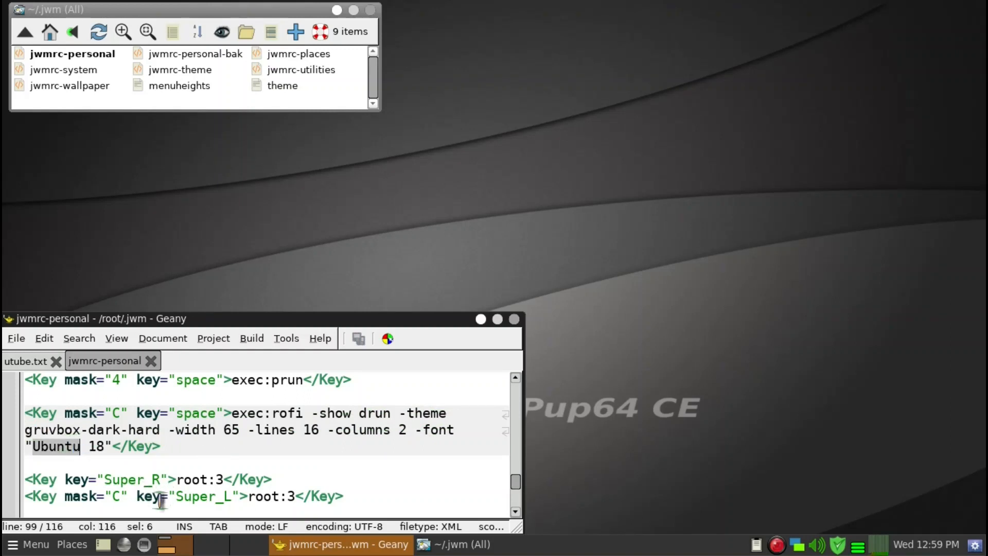
text(Monospace)
key(BackSpace)
text(4)
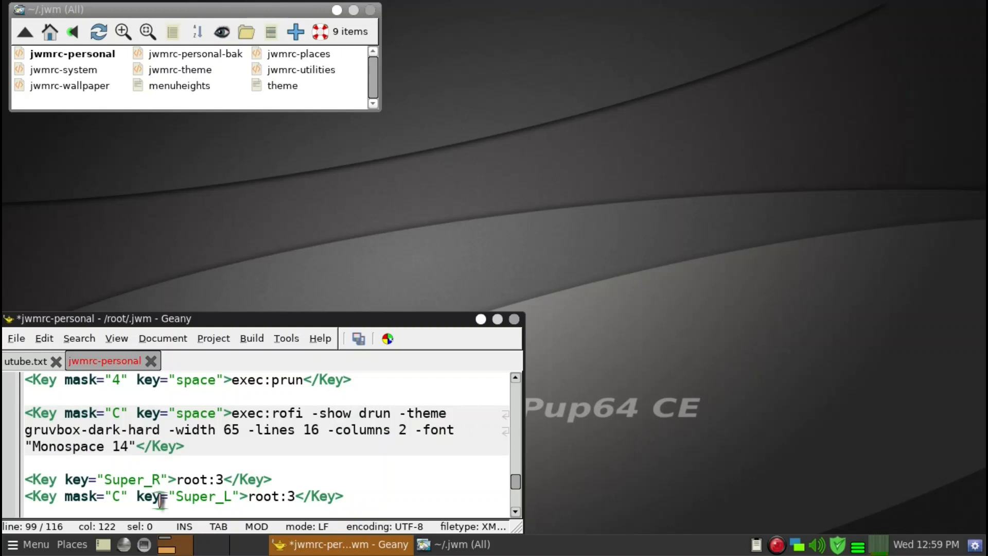
click(359, 338)
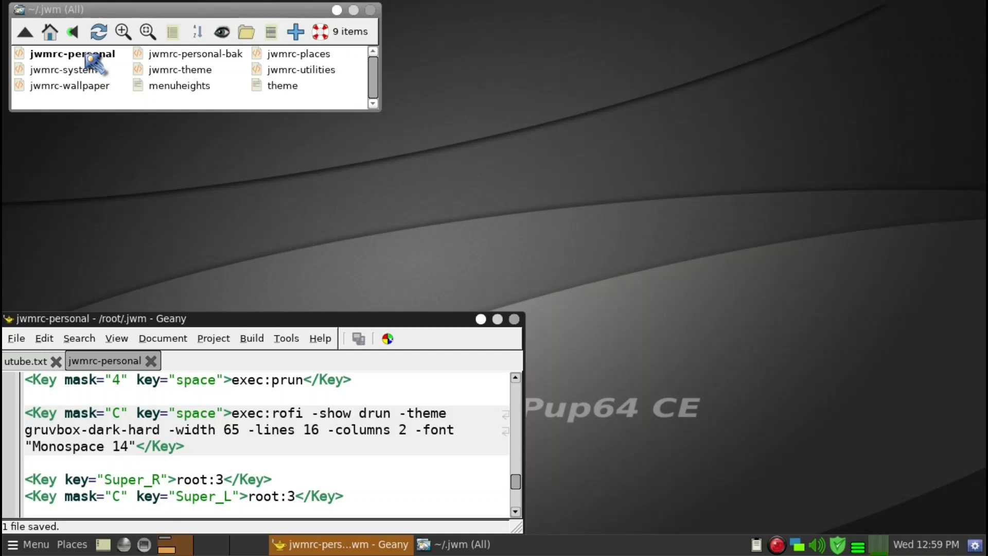
Launch the urxvt terminal through pRun and restart the window manager with "jwm -restart &"
right_click(174, 191)
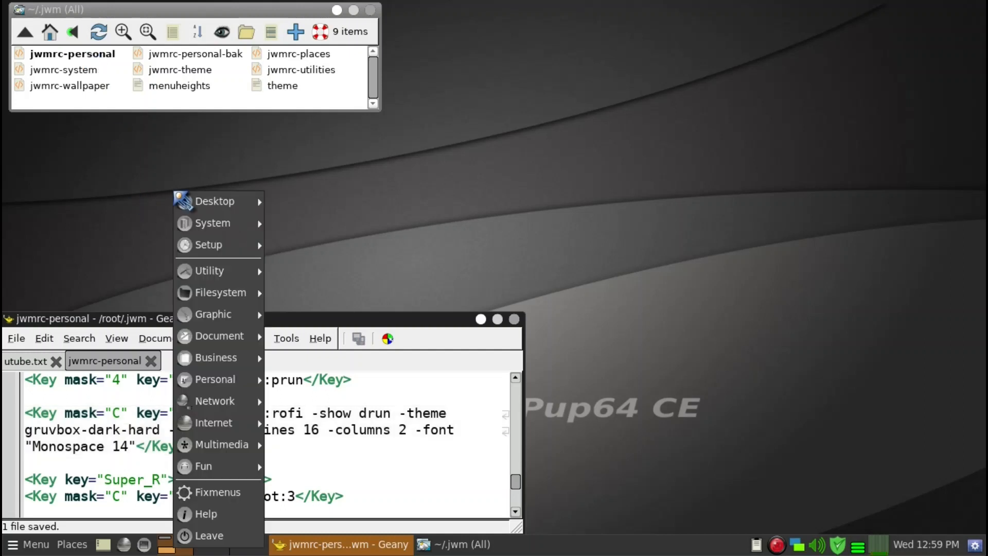
click(159, 171)
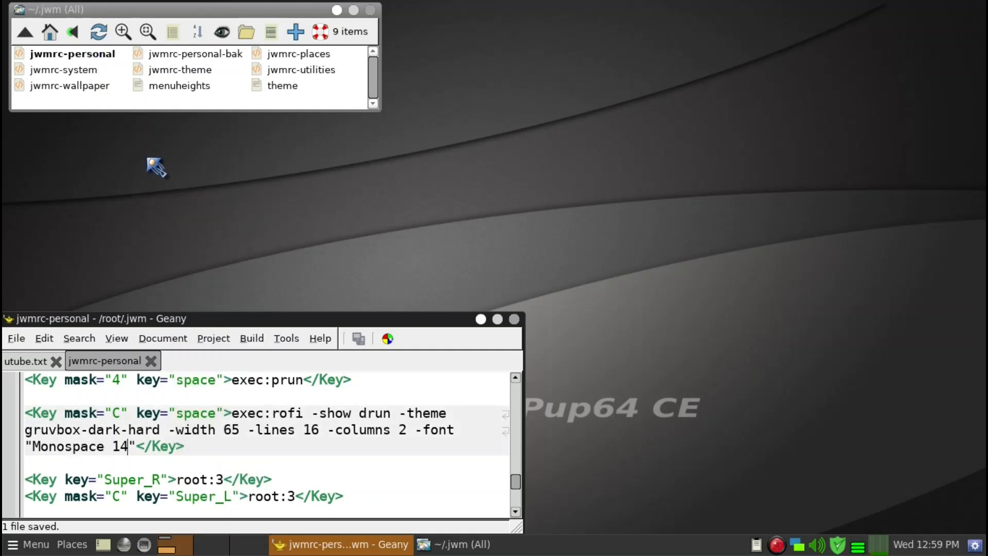
key(super+space)
text(urx)
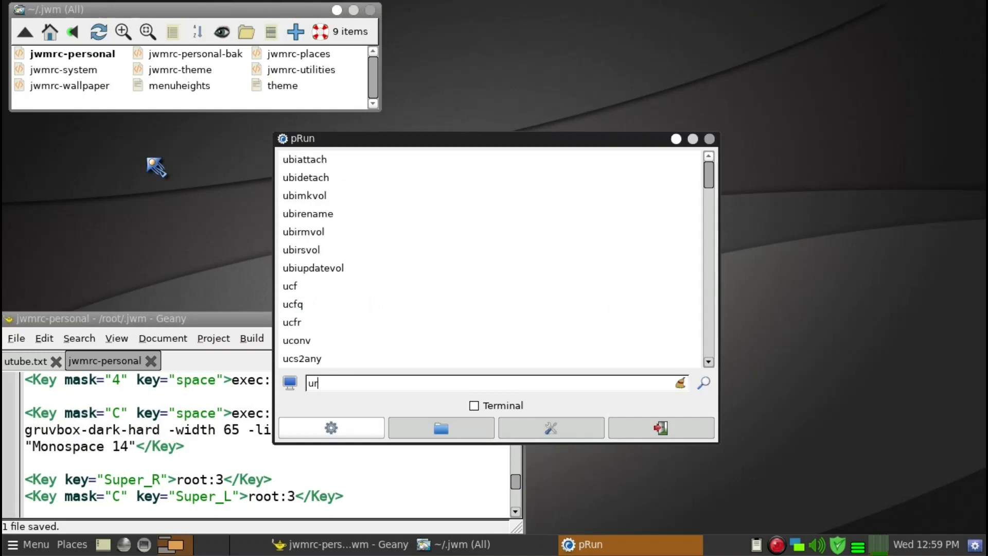
key(Return)
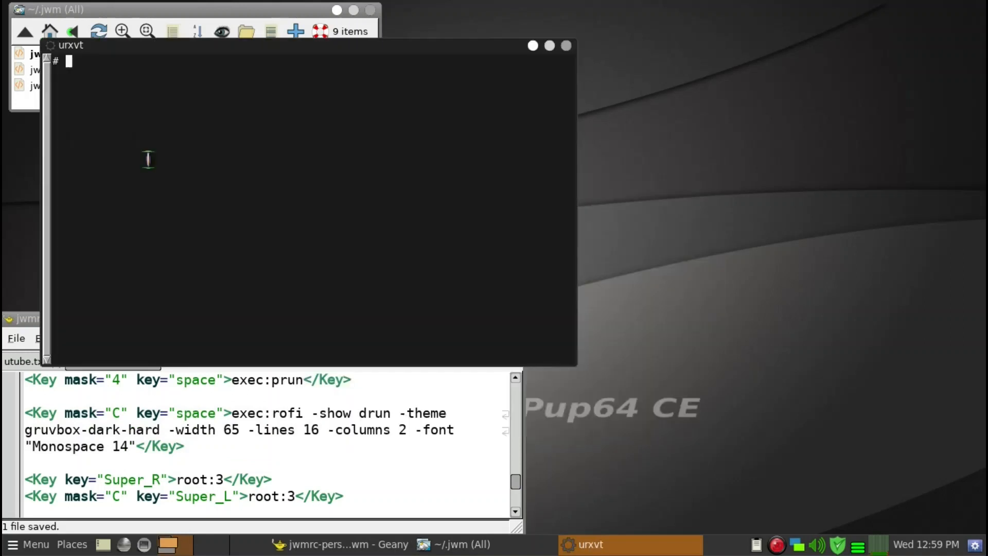
key(Up)
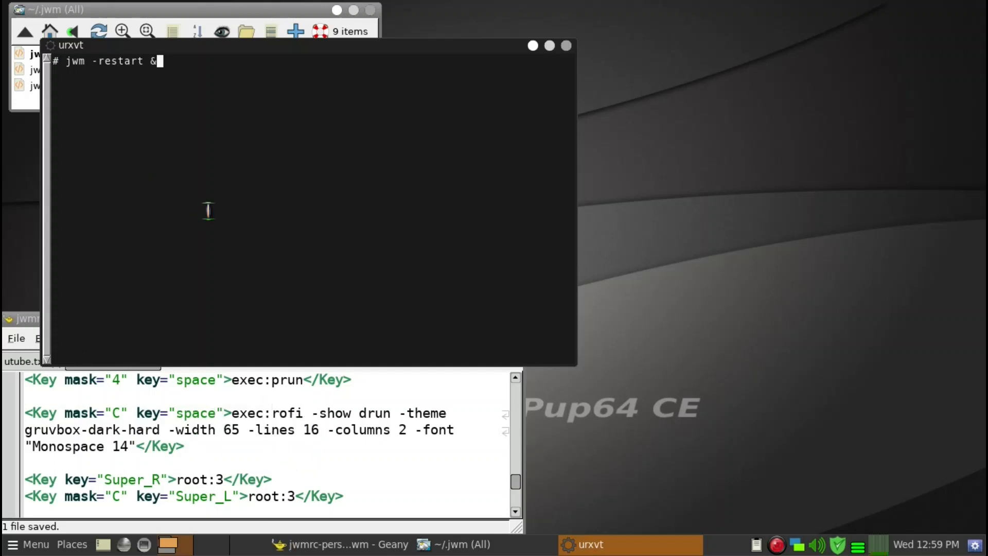
key(Return)
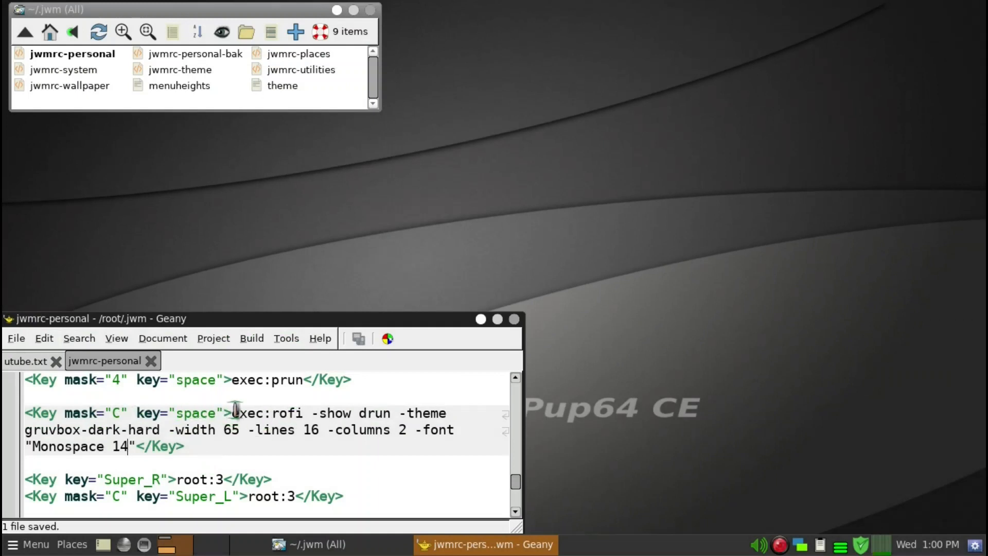
Show the rofi application launcher through its new key binding and filter the applications by "g"
key(ctrl+space)
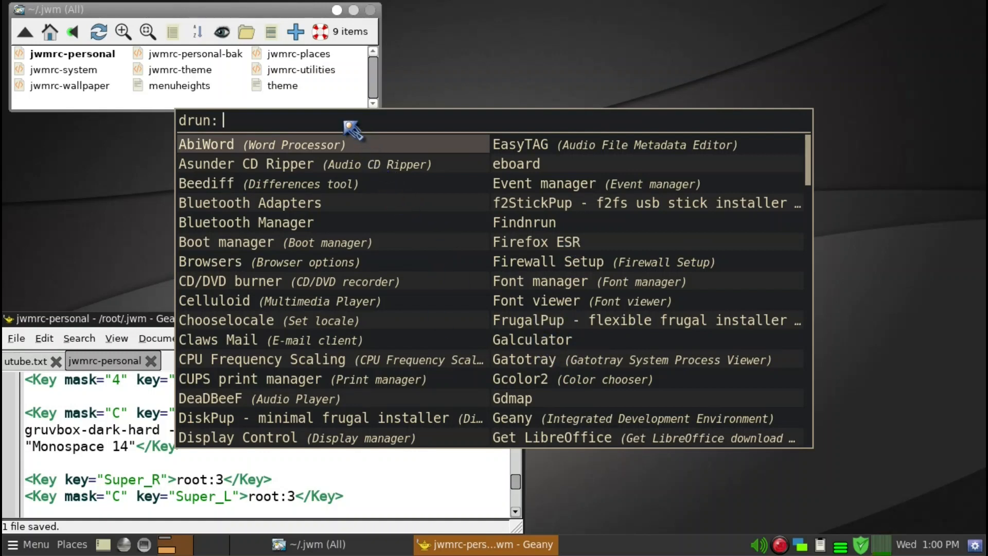
text(g)
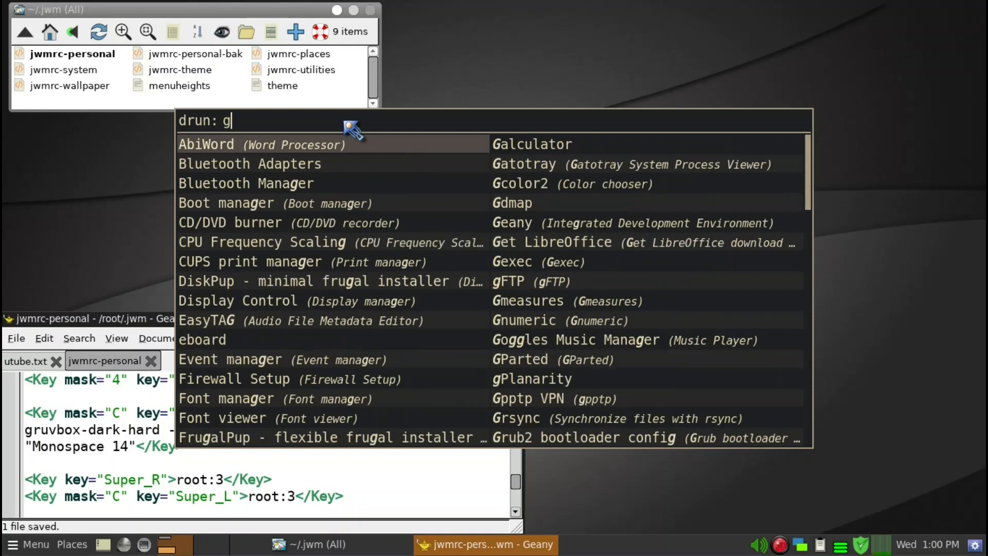
text(ca)
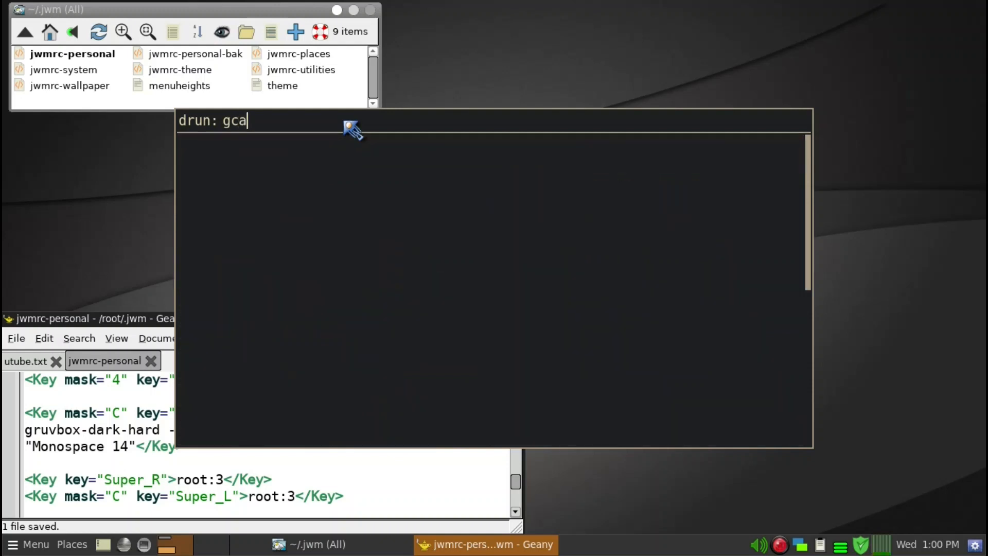
text(l)
key(BackSpace)
key(BackSpace)
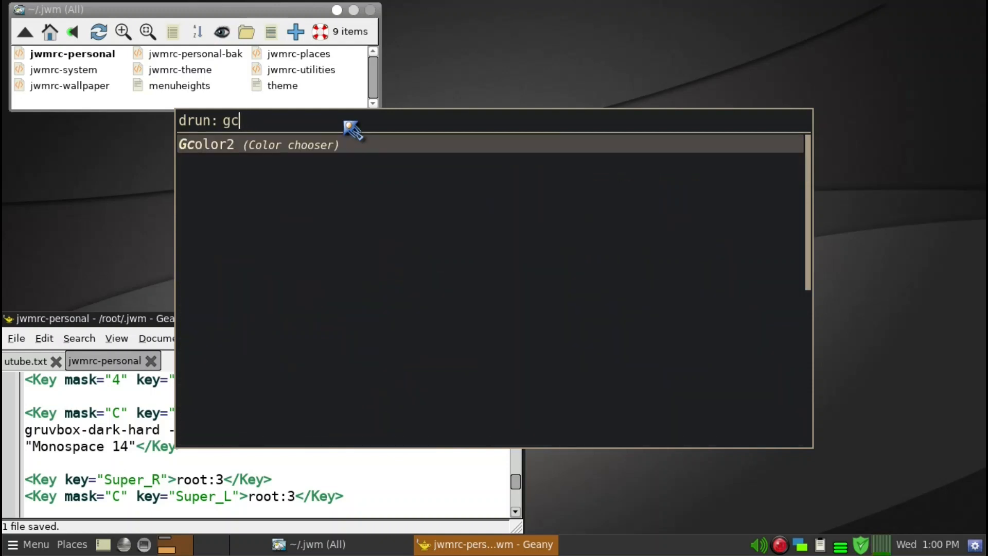
key(BackSpace)
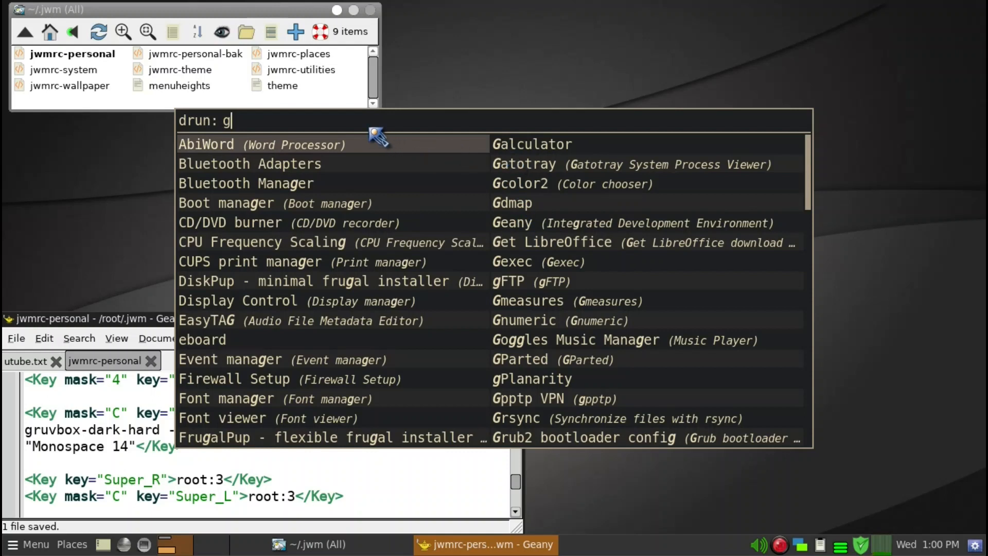
Narrow the rofi filter to "gal", launch Galculator from the matches, and close the calculator window
text(al)
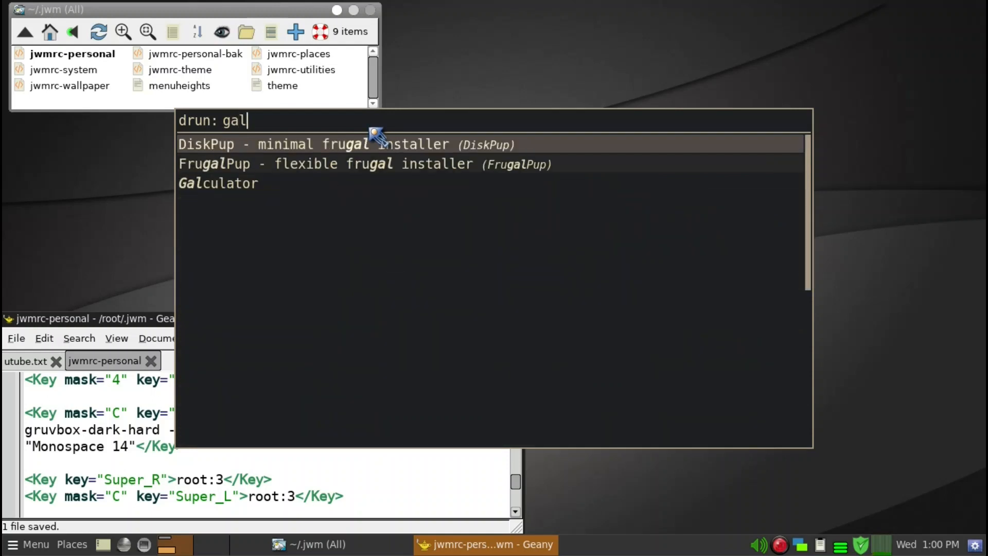
key(Down)
key(Down)
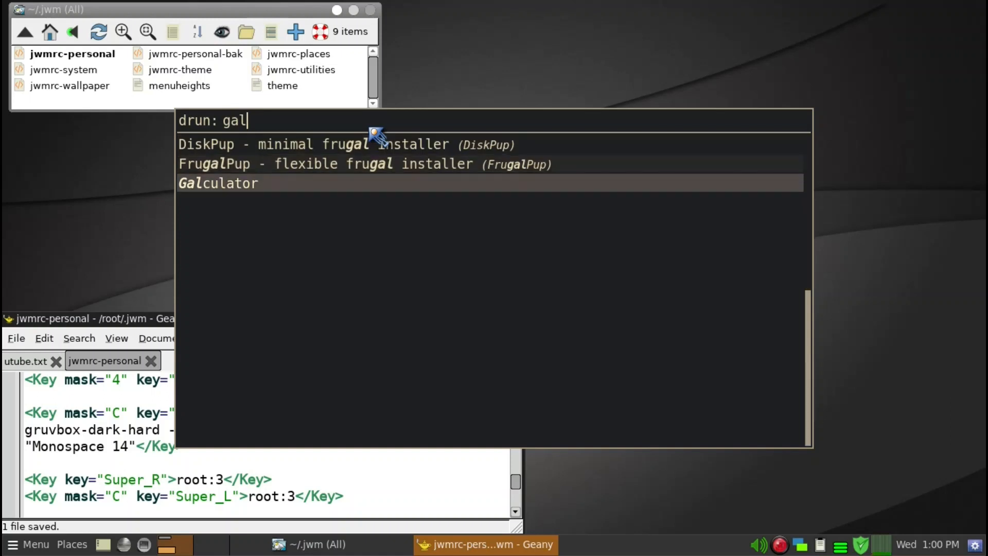
key(Return)
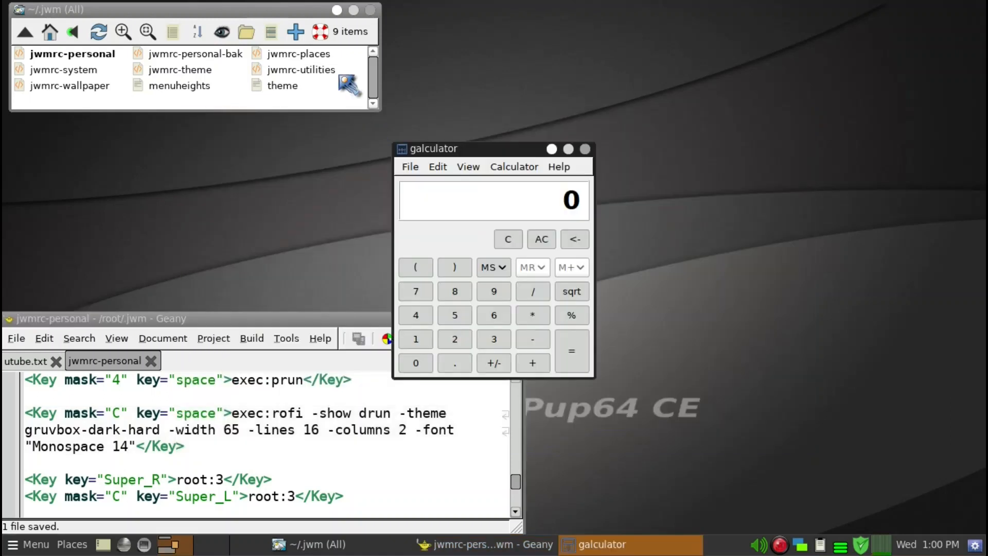
click(586, 149)
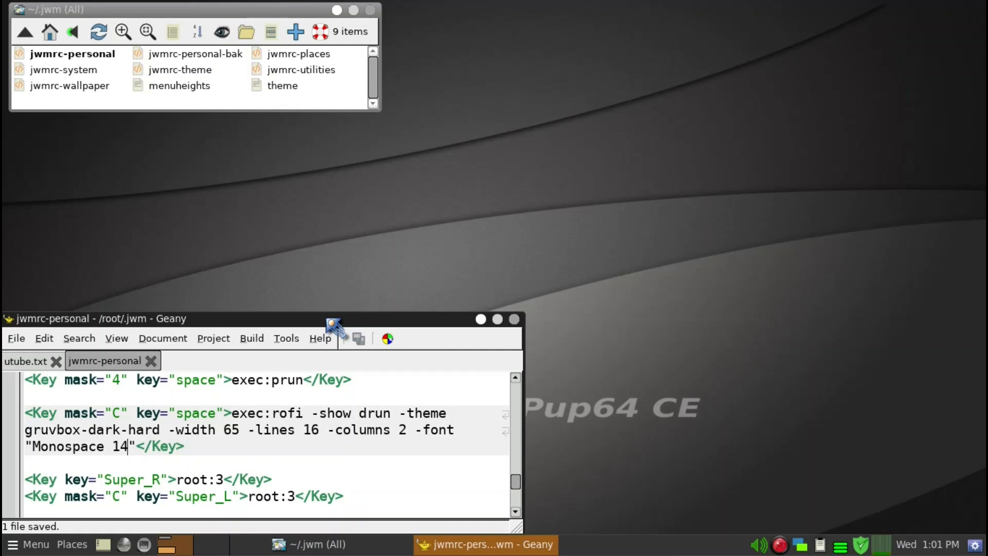
right_click(464, 135)
mouse_move(489, 179)
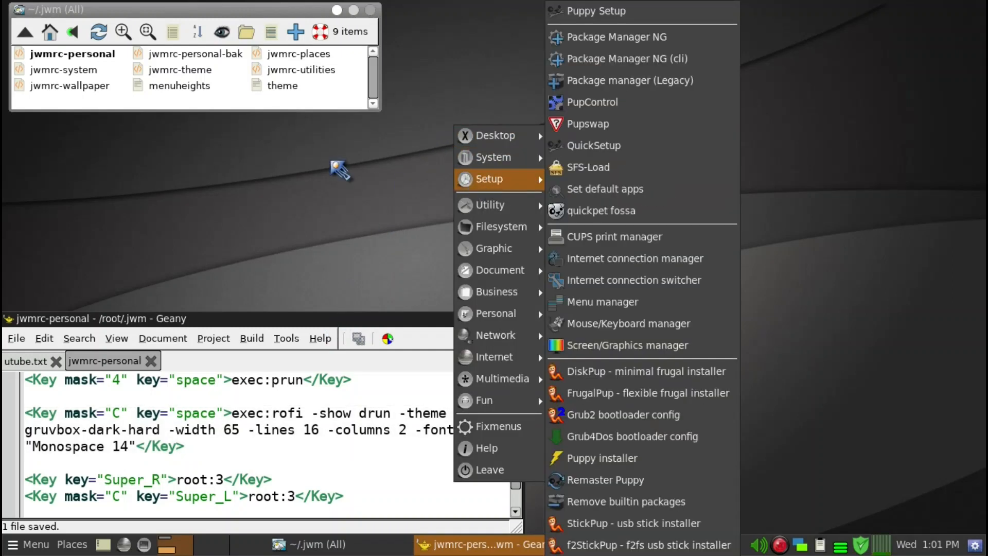
click(334, 163)
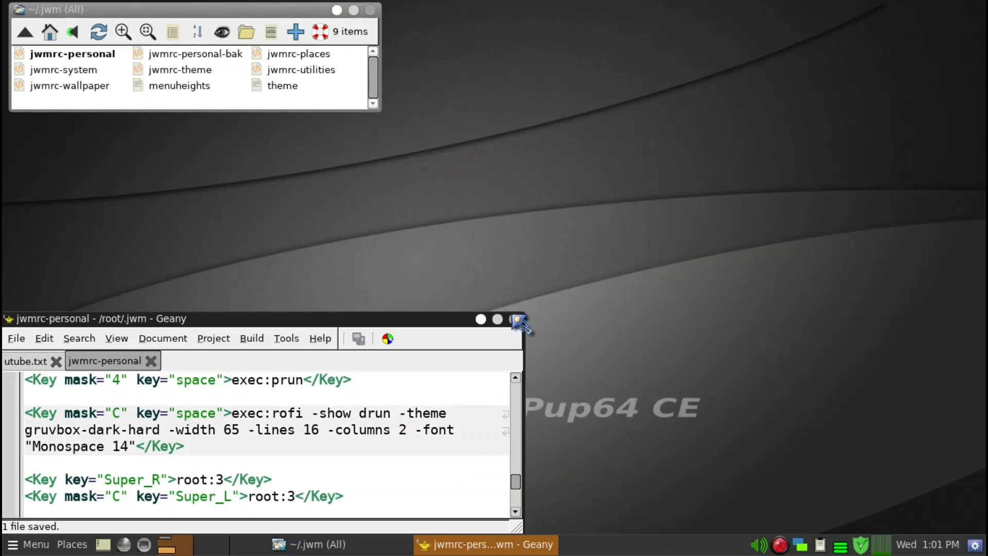
right_click(780, 546)
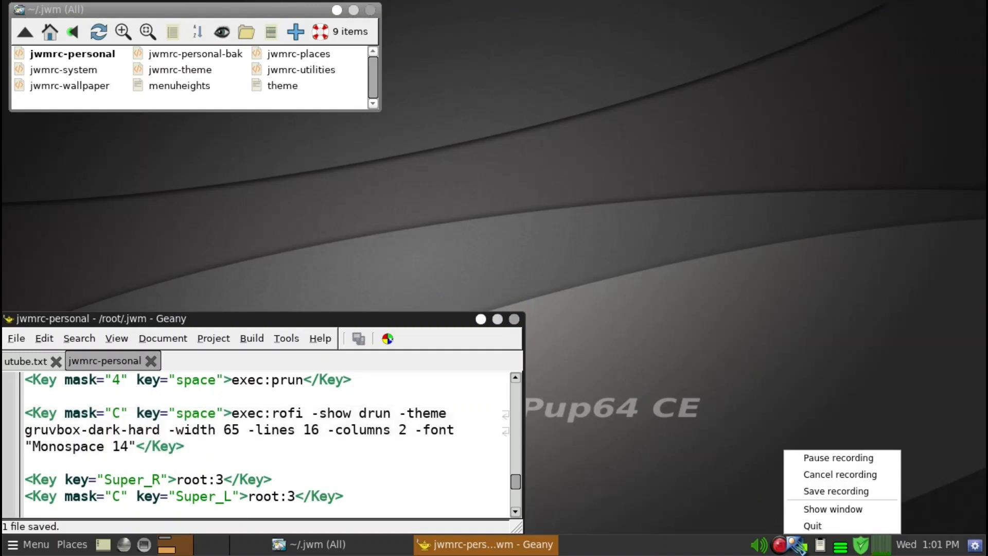